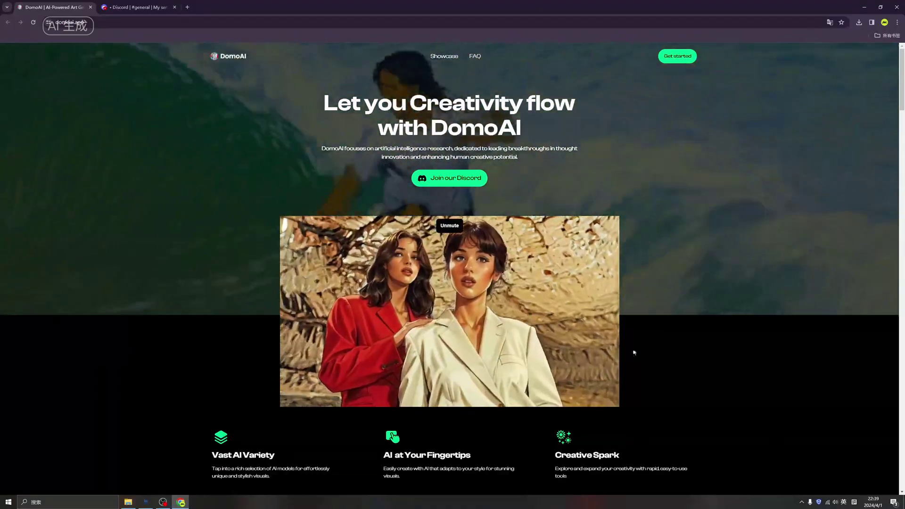
- Examine the Japanese anime 2.0, Paper art and 3D cartoon video-to-video samples on the DomoAI homepage, playing the 3D cartoon one
{"action": "scroll", "coordinate": [650, 358], "scroll_direction": "down", "scroll_amount": 9}
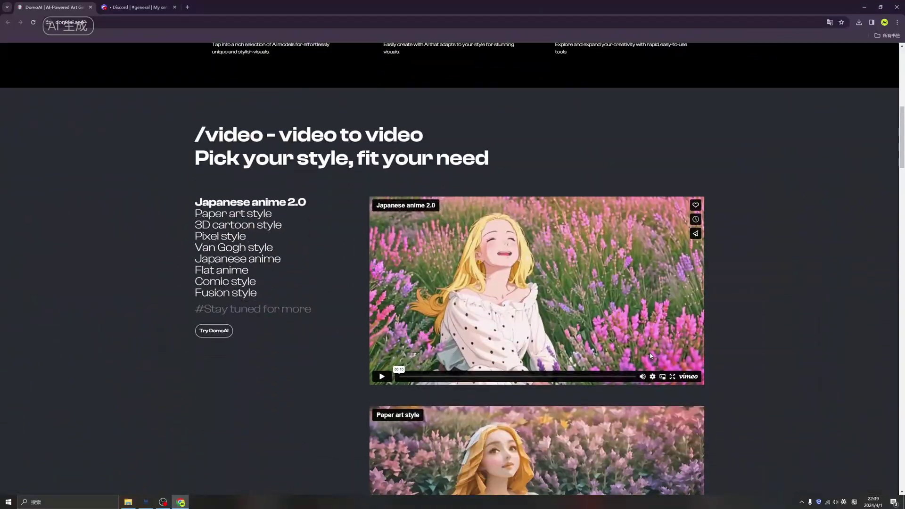
{"action": "scroll", "coordinate": [651, 356], "scroll_direction": "down", "scroll_amount": 3}
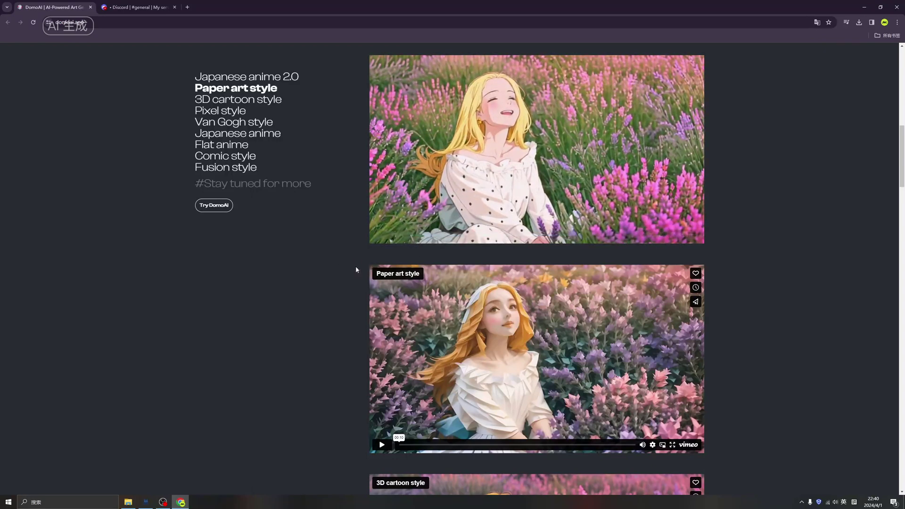
{"action": "scroll", "coordinate": [383, 340], "scroll_direction": "down", "scroll_amount": 2}
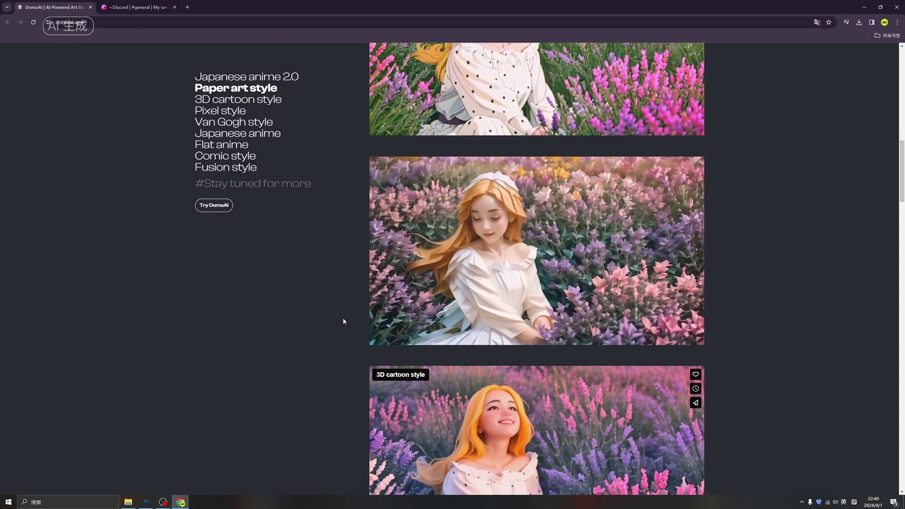
{"action": "scroll", "coordinate": [343, 318], "scroll_direction": "down", "scroll_amount": 3}
{"action": "scroll", "coordinate": [343, 318], "scroll_direction": "down", "scroll_amount": 2}
{"action": "left_click", "coordinate": [382, 336]}
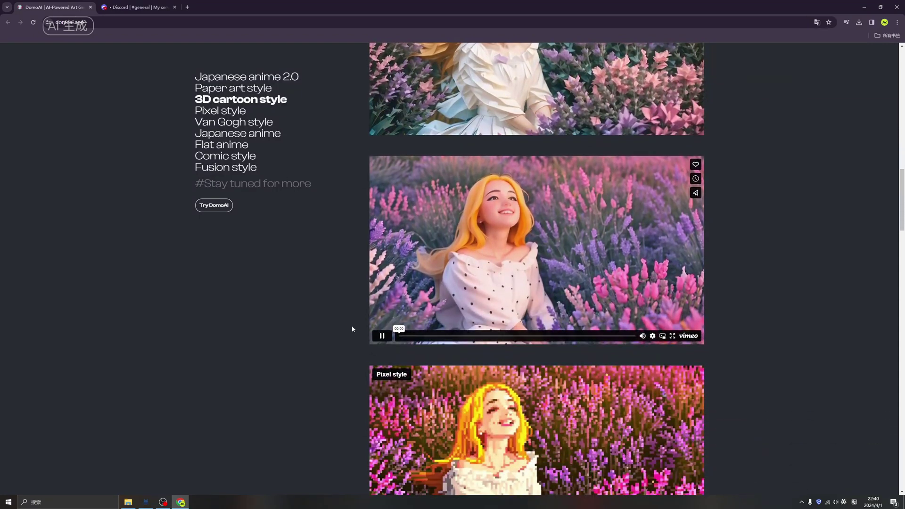
{"action": "scroll", "coordinate": [349, 313], "scroll_direction": "up", "scroll_amount": 3}
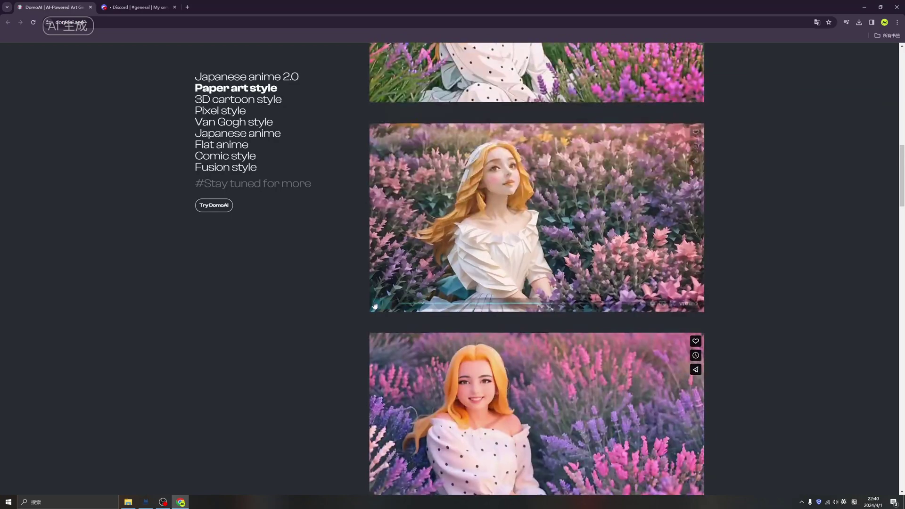
{"action": "scroll", "coordinate": [375, 305], "scroll_direction": "up", "scroll_amount": 3}
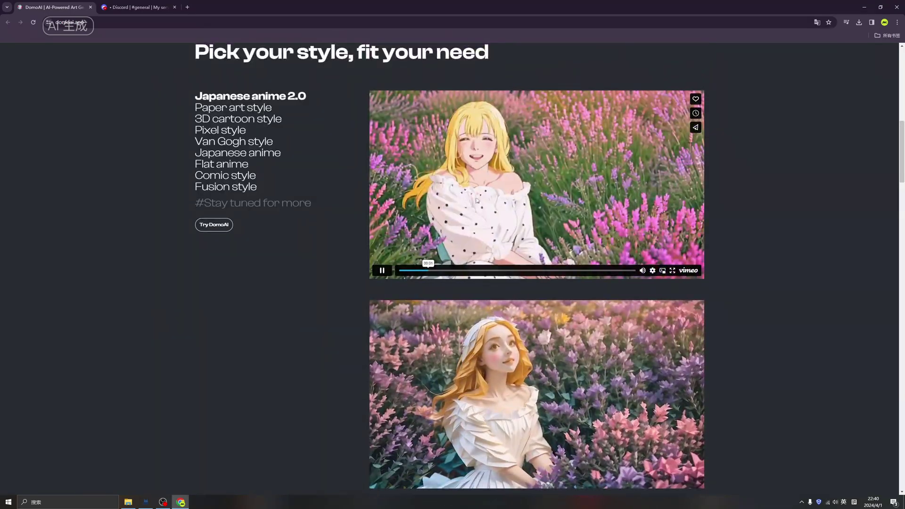
{"action": "scroll", "coordinate": [478, 203], "scroll_direction": "down", "scroll_amount": 2}
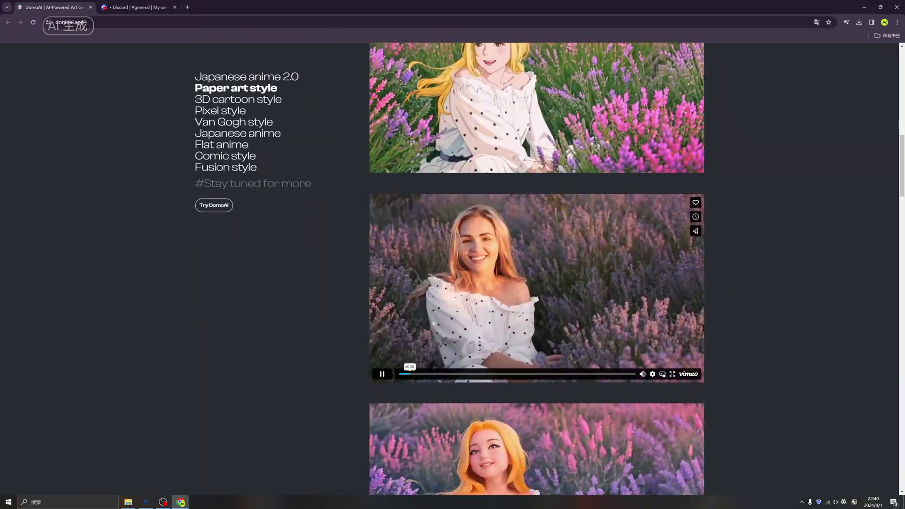
{"action": "scroll", "coordinate": [509, 288], "scroll_direction": "down", "scroll_amount": 4}
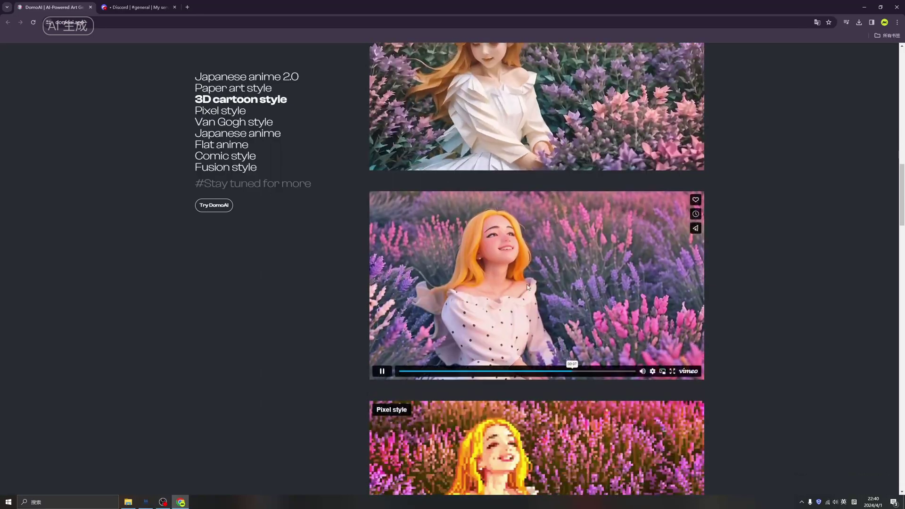
- Examine the remaining video style samples from Pixel to Fusion style, plus the other creative tools and the frequently asked questions
{"action": "scroll", "coordinate": [504, 290], "scroll_direction": "down", "scroll_amount": 4}
{"action": "scroll", "coordinate": [471, 303], "scroll_direction": "down", "scroll_amount": 3}
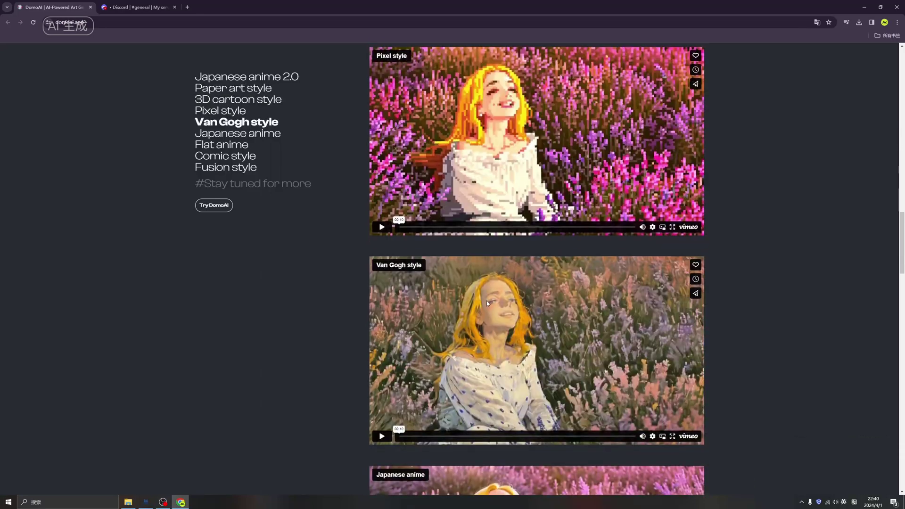
{"action": "scroll", "coordinate": [487, 304], "scroll_direction": "down", "scroll_amount": 2}
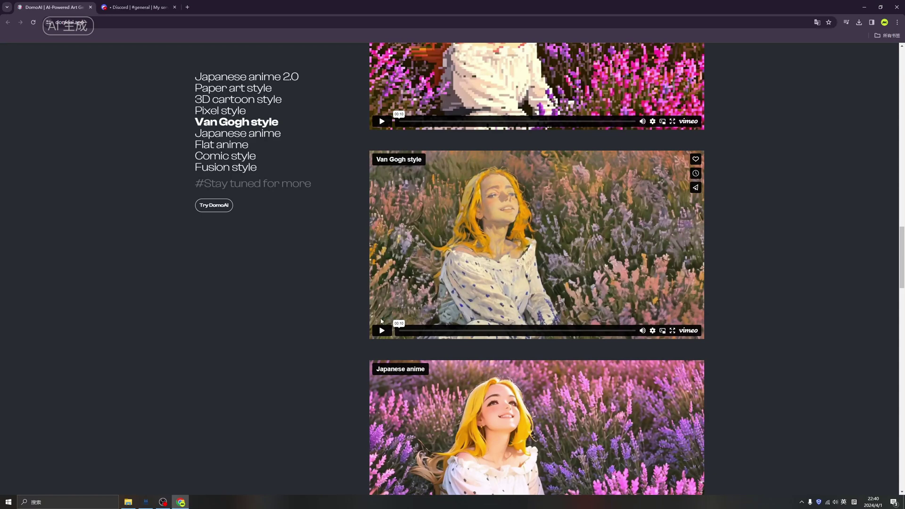
{"action": "scroll", "coordinate": [372, 339], "scroll_direction": "down", "scroll_amount": 4}
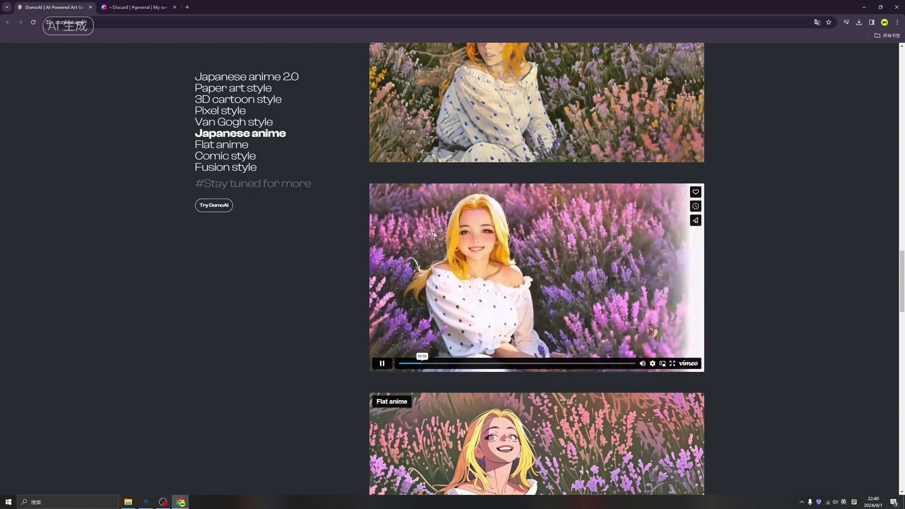
{"action": "scroll", "coordinate": [423, 315], "scroll_direction": "down", "scroll_amount": 4}
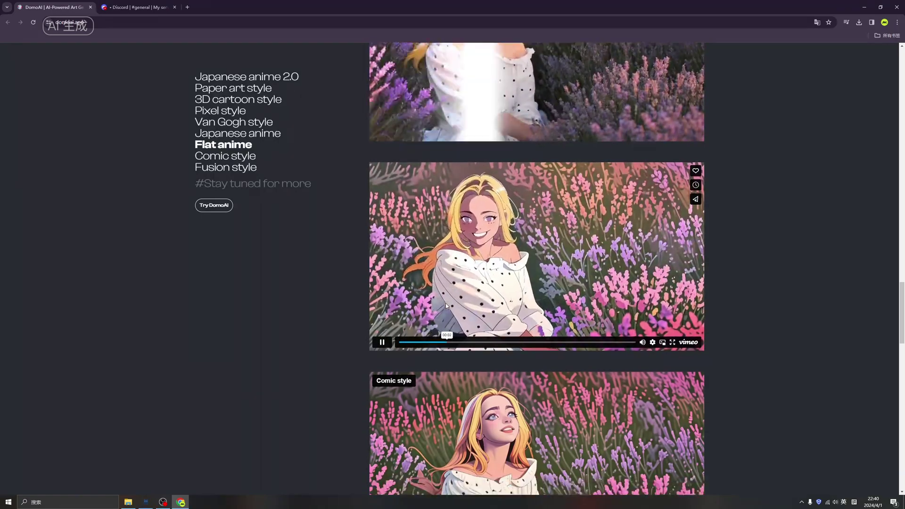
{"action": "scroll", "coordinate": [443, 304], "scroll_direction": "down", "scroll_amount": 4}
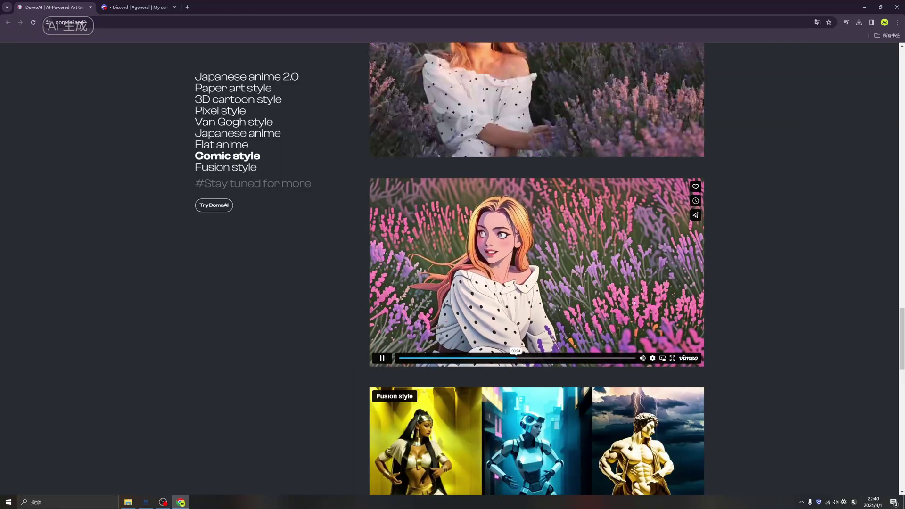
{"action": "scroll", "coordinate": [472, 334], "scroll_direction": "down", "scroll_amount": 1}
{"action": "scroll", "coordinate": [472, 335], "scroll_direction": "down", "scroll_amount": 4}
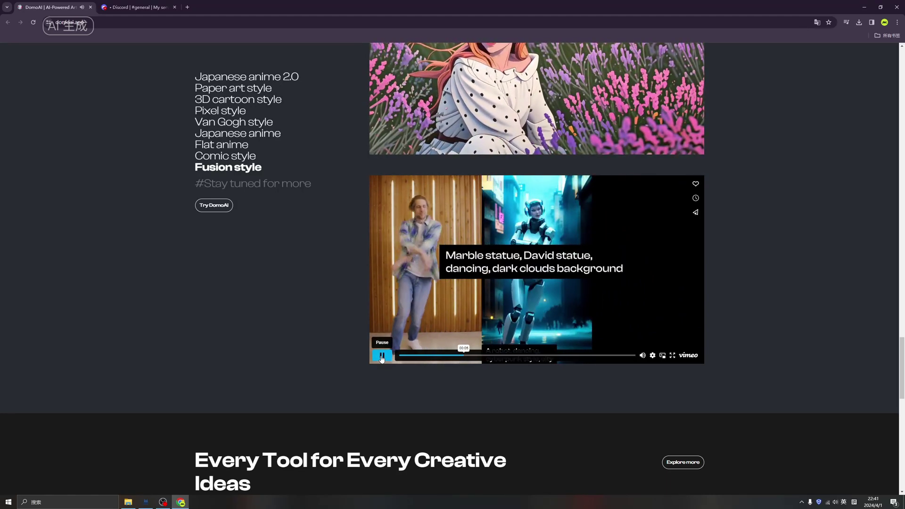
{"action": "scroll", "coordinate": [335, 335], "scroll_direction": "down", "scroll_amount": 6}
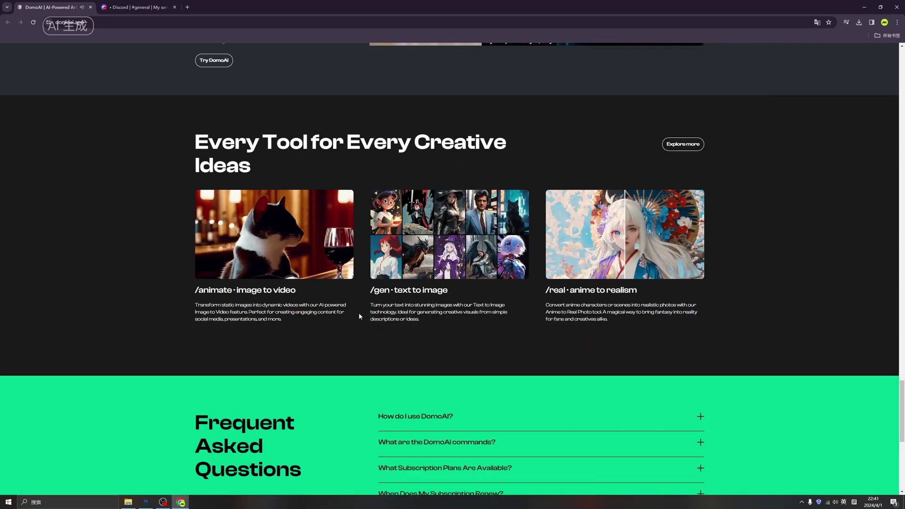
{"action": "scroll", "coordinate": [359, 313], "scroll_direction": "down", "scroll_amount": 4}
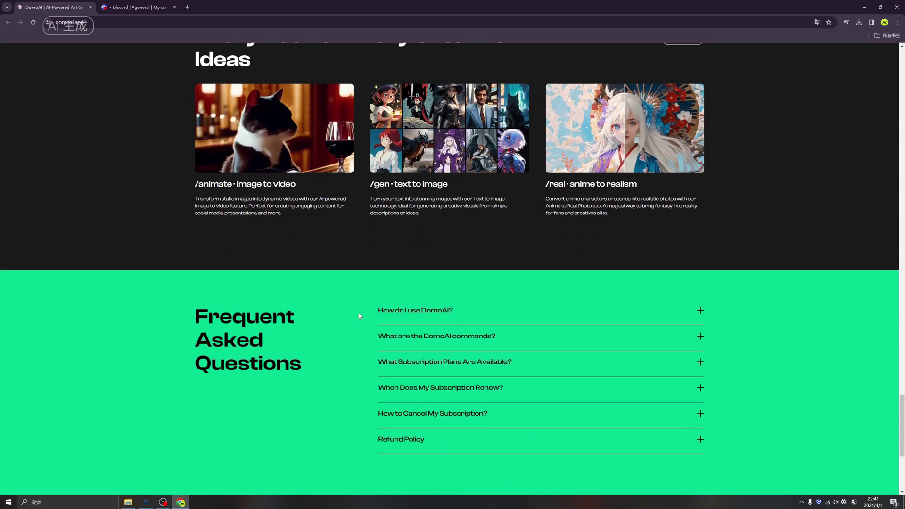
- Open the Discord invite from the DomoAI homepage, close it, and go to the general-chat channel of the DomoAI server in Discord
{"action": "scroll", "coordinate": [361, 309], "scroll_direction": "up", "scroll_amount": 8}
{"action": "scroll", "coordinate": [363, 311], "scroll_direction": "up", "scroll_amount": 15}
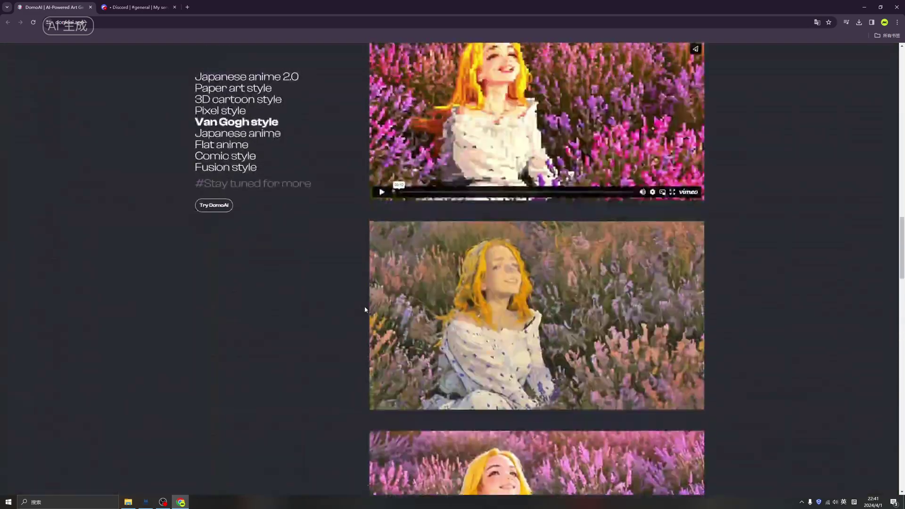
{"action": "scroll", "coordinate": [658, 264], "scroll_direction": "up", "scroll_amount": 10}
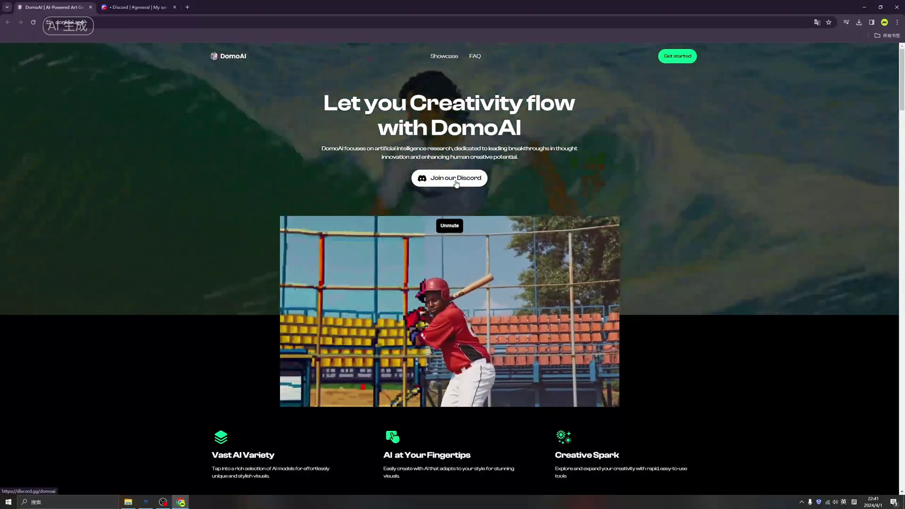
{"action": "left_click", "coordinate": [455, 180]}
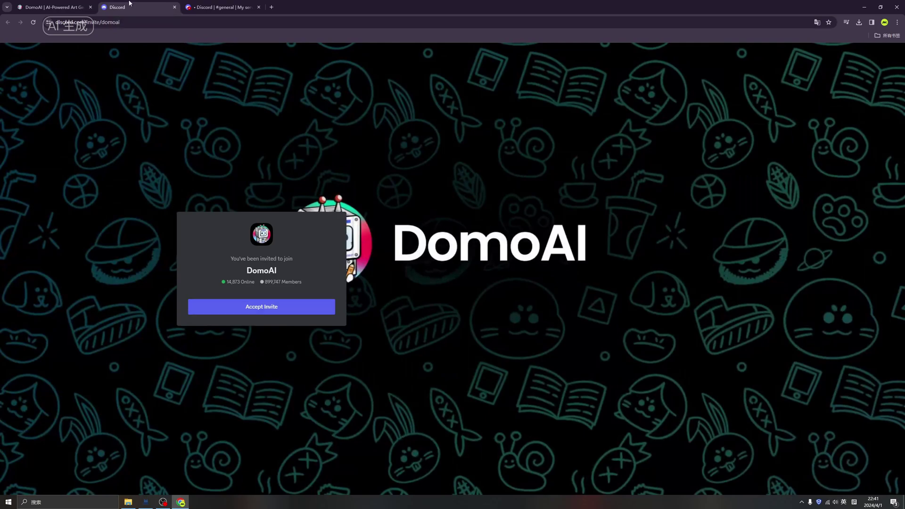
{"action": "left_click", "coordinate": [175, 7]}
{"action": "left_click", "coordinate": [139, 7]}
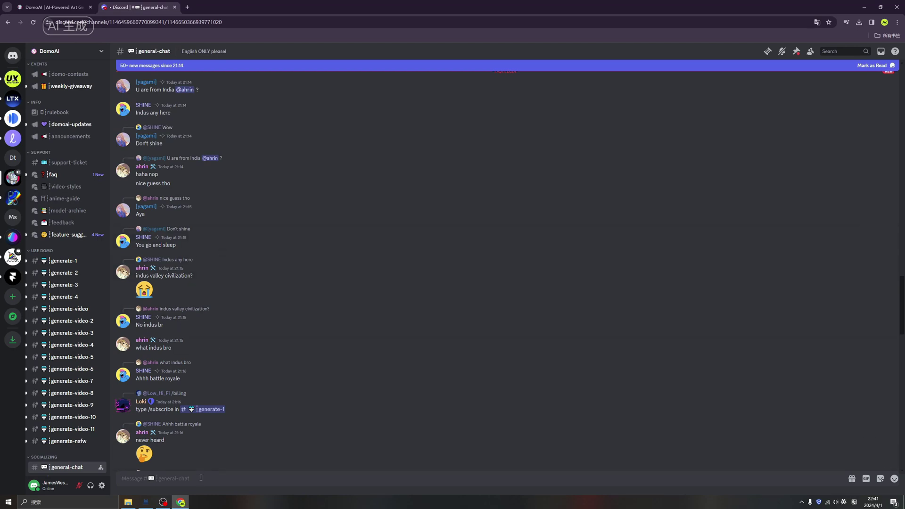
- Look through the slash commands offered in the general-chat channel
{"action": "type", "text": "/"}
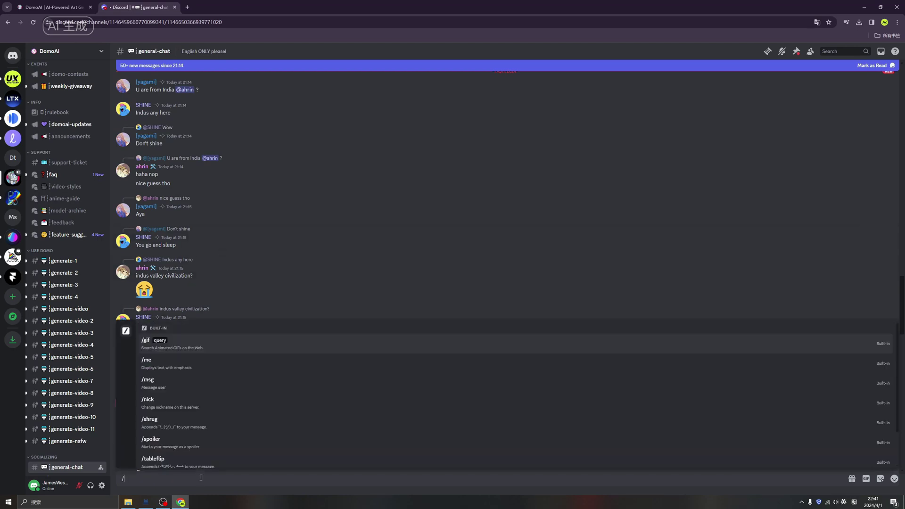
{"action": "scroll", "coordinate": [218, 382], "scroll_direction": "down", "scroll_amount": 2}
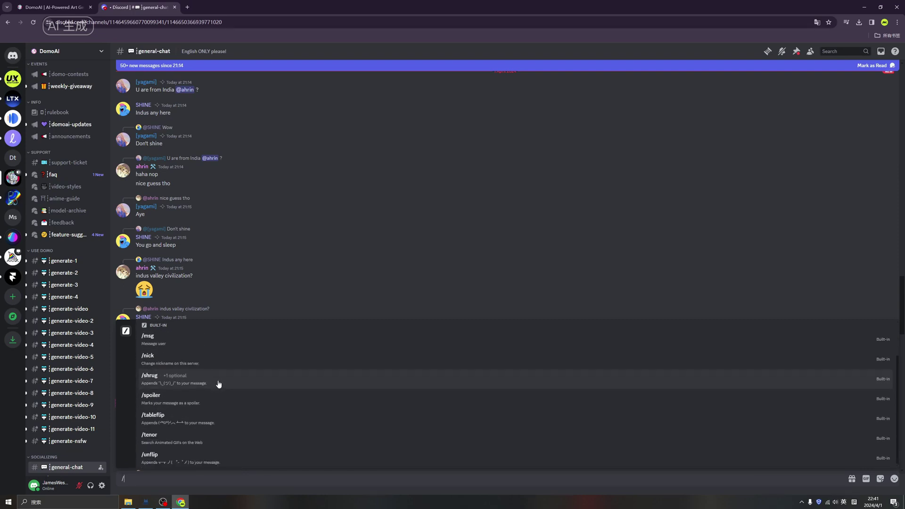
{"action": "scroll", "coordinate": [219, 385], "scroll_direction": "up", "scroll_amount": 2}
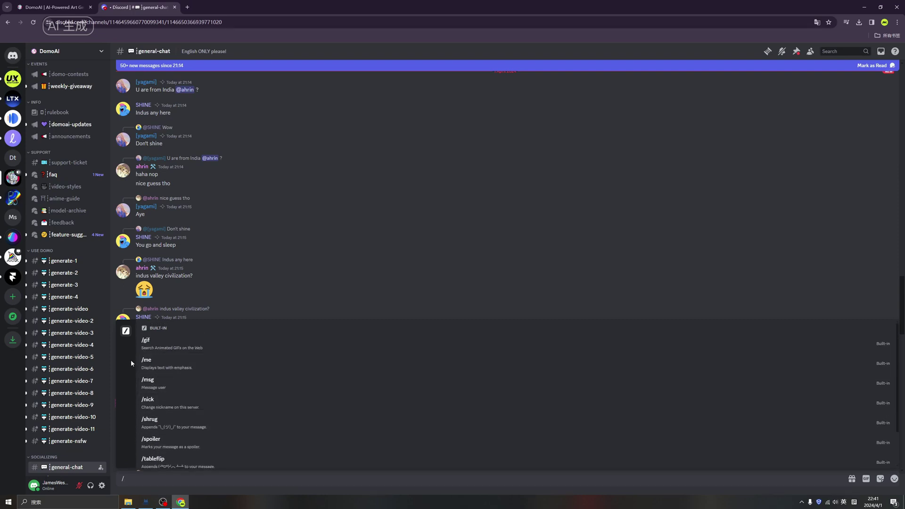
- Open the generate-video channel, look over its generated videos and list the slash commands offered there
{"action": "left_click", "coordinate": [75, 309]}
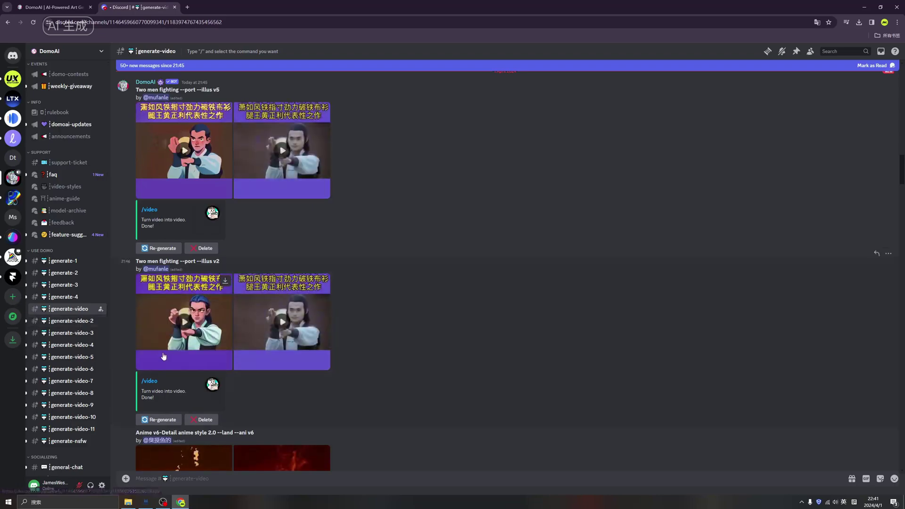
{"action": "scroll", "coordinate": [262, 392], "scroll_direction": "down", "scroll_amount": 10}
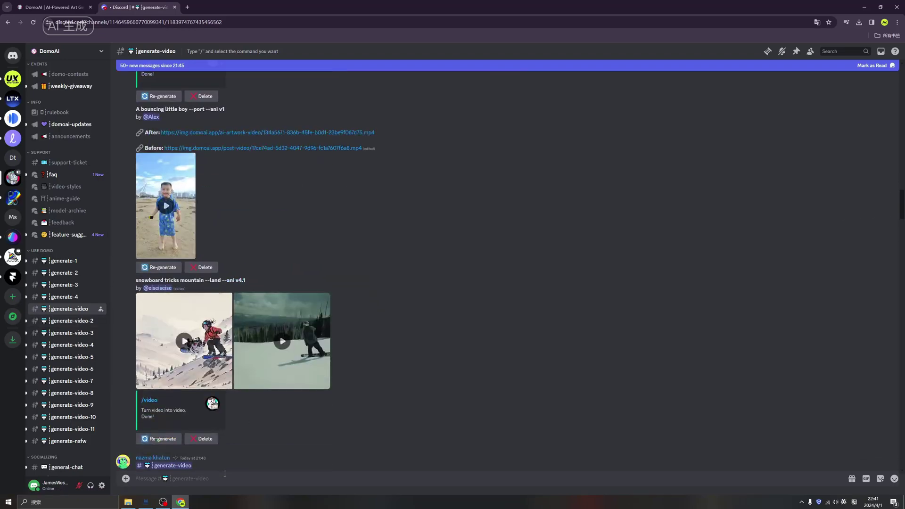
{"action": "type", "text": "/"}
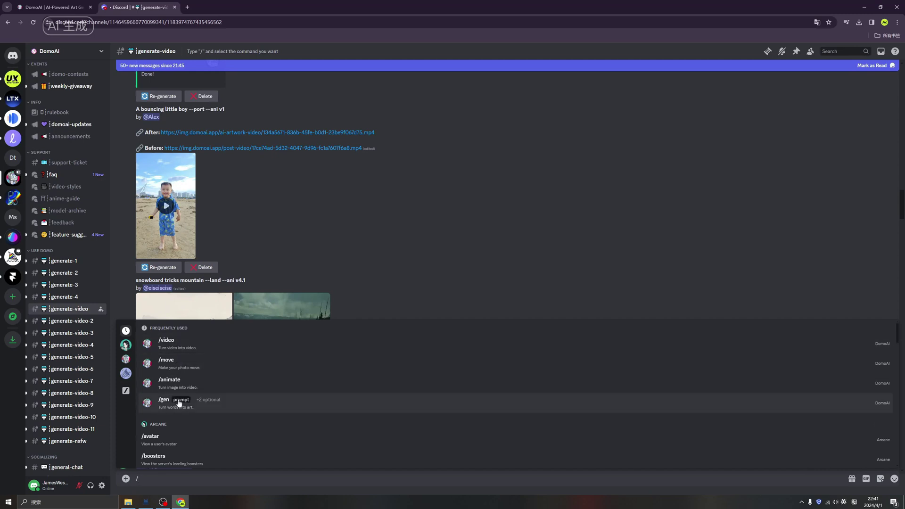
{"action": "left_click", "coordinate": [326, 250]}
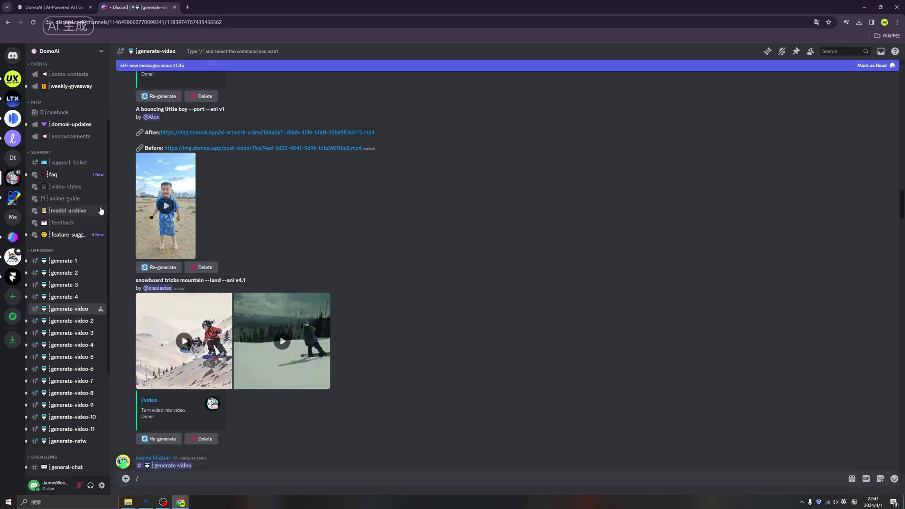
- View the domoai-updates channel of the DomoAI server and the general channel of My server
{"action": "mouse_move", "coordinate": [81, 176]}
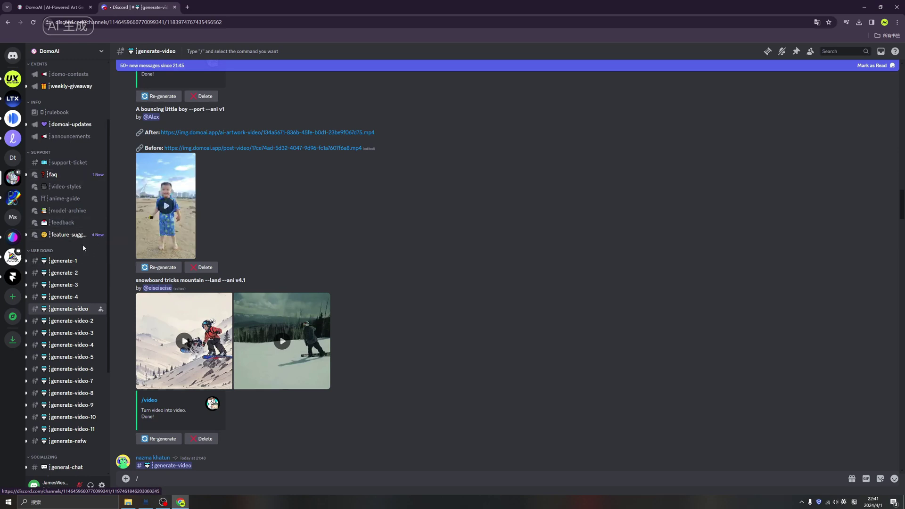
{"action": "scroll", "coordinate": [80, 212], "scroll_direction": "up", "scroll_amount": 3}
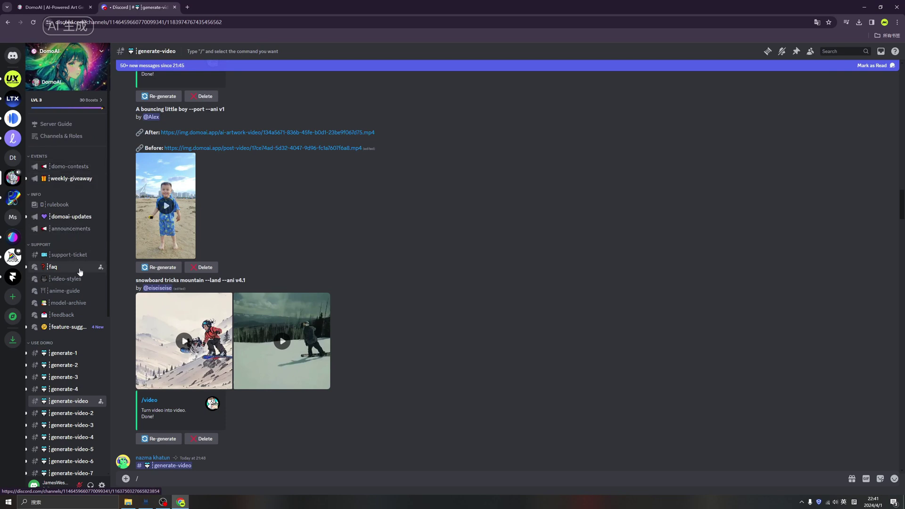
{"action": "left_click", "coordinate": [71, 218]}
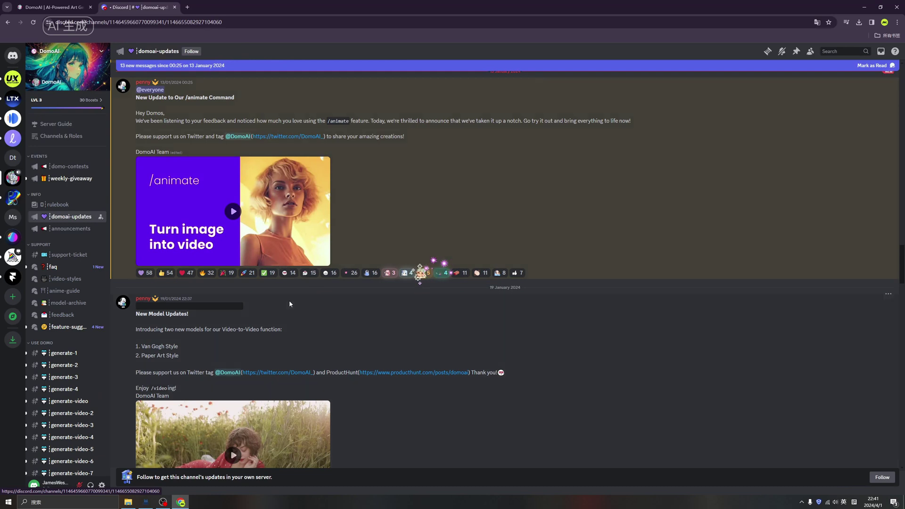
{"action": "left_click", "coordinate": [12, 218]}
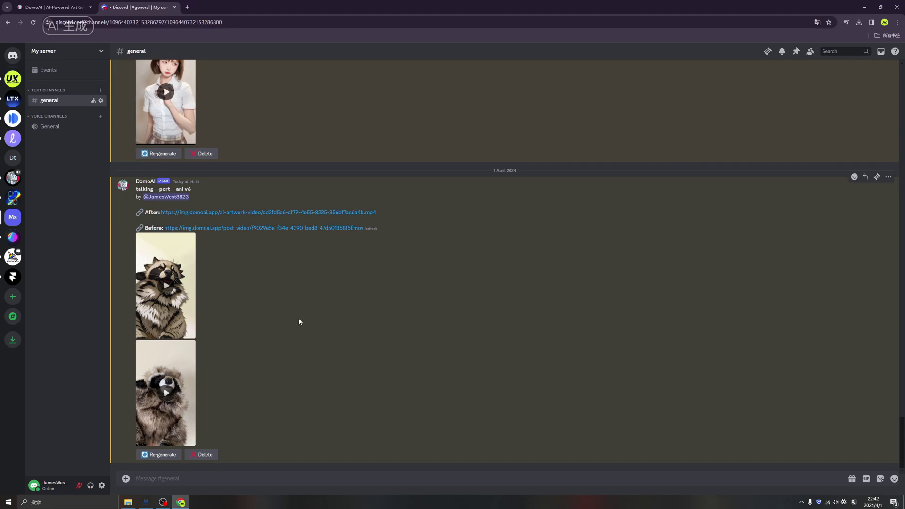
- Open the DomoAI bot's add-app dialog from the DomoAI server's member list, view the selectable servers and cancel it
{"action": "left_click", "coordinate": [12, 178]}
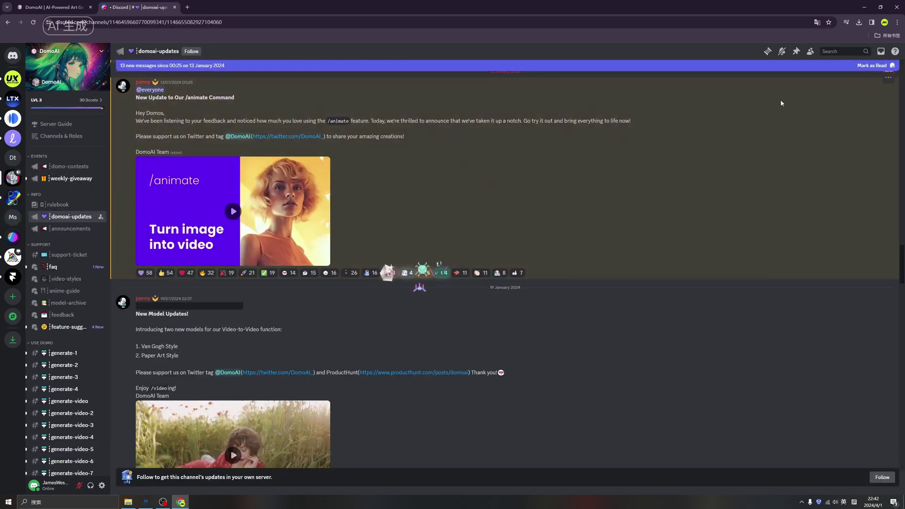
{"action": "left_click", "coordinate": [811, 52]}
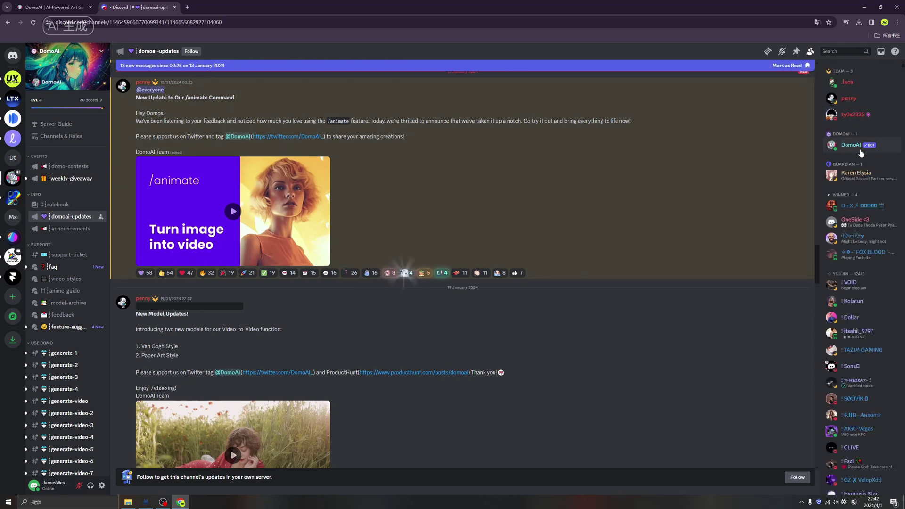
{"action": "left_click", "coordinate": [836, 152]}
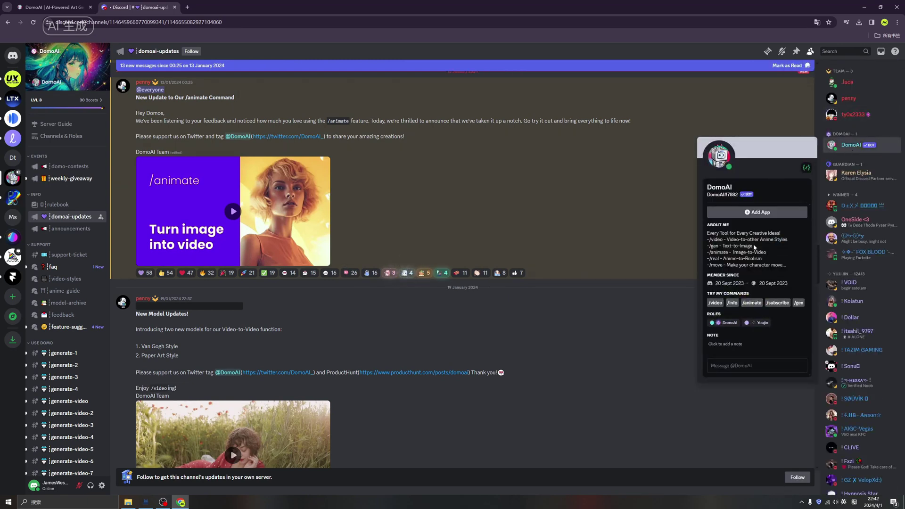
{"action": "left_click", "coordinate": [757, 213]}
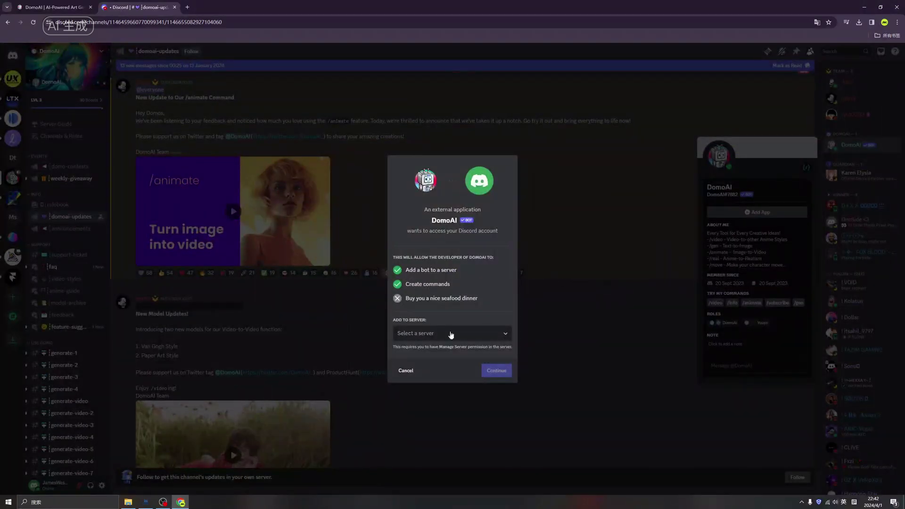
{"action": "left_click", "coordinate": [468, 335]}
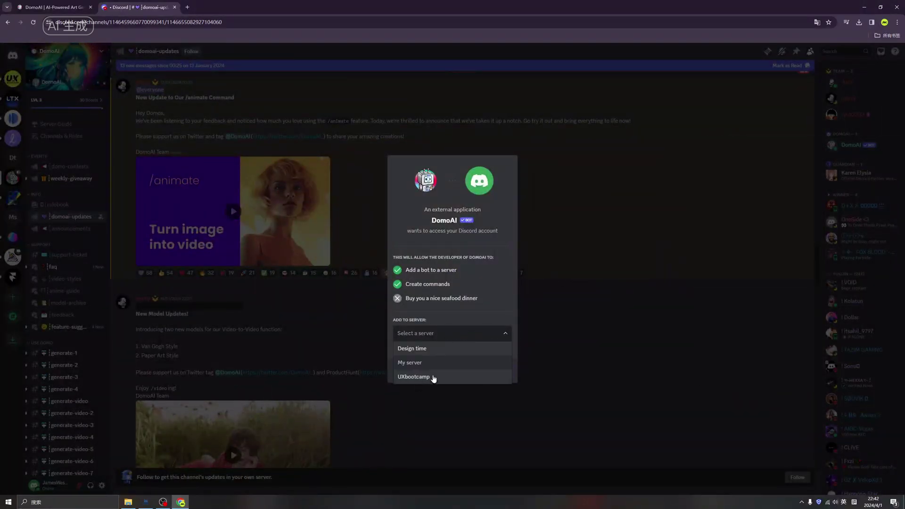
{"action": "left_click", "coordinate": [493, 271]}
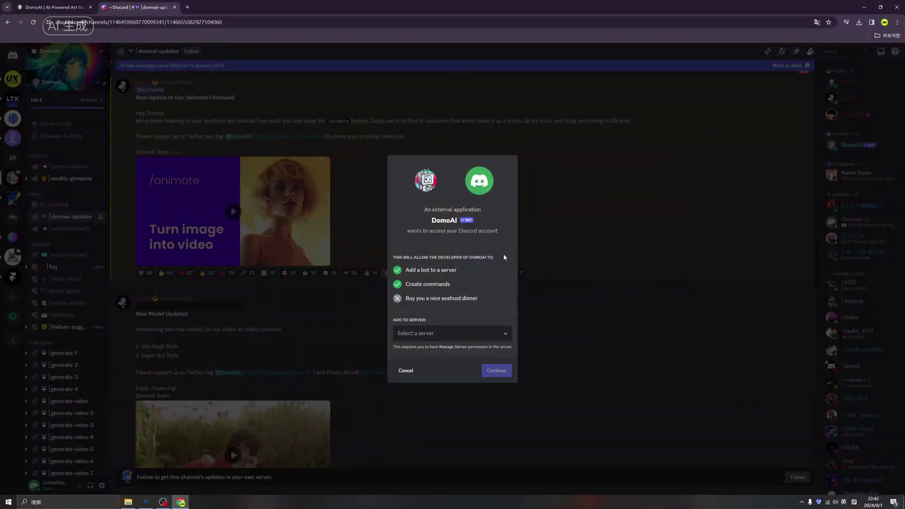
{"action": "left_click", "coordinate": [405, 371]}
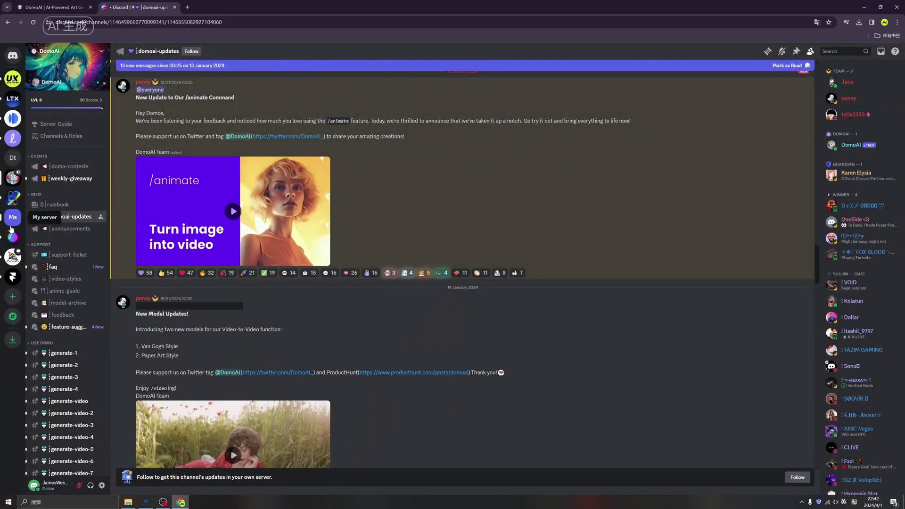
- Go to the general channel of My server and look through the slash commands its bots offer
{"action": "left_click", "coordinate": [12, 218]}
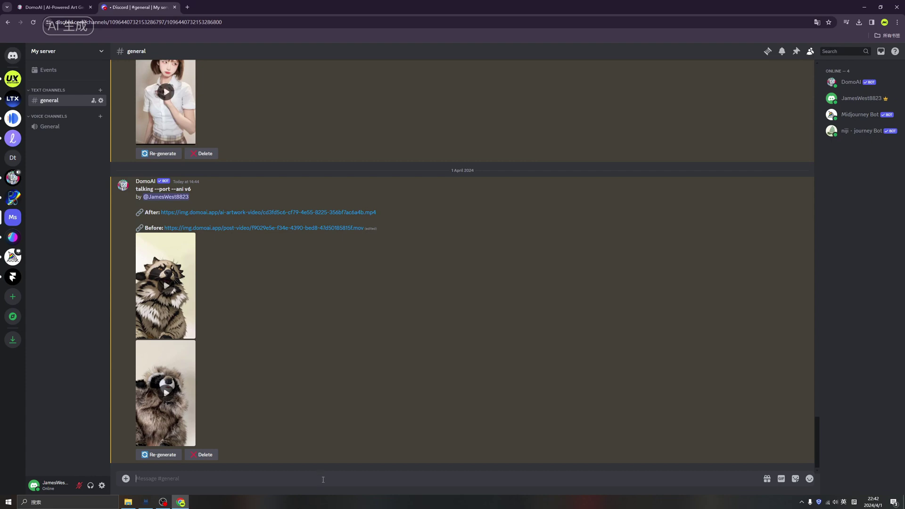
{"action": "type", "text": "/"}
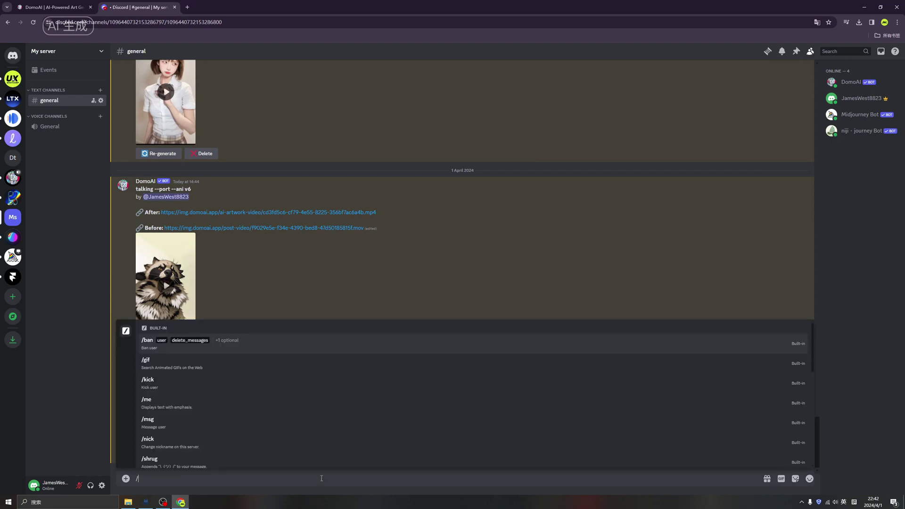
{"action": "scroll", "coordinate": [203, 400], "scroll_direction": "up", "scroll_amount": 2}
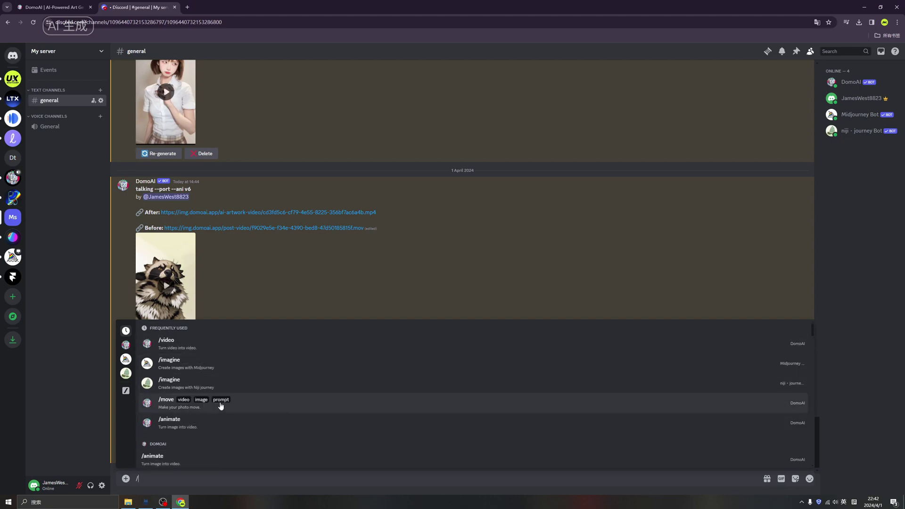
{"action": "scroll", "coordinate": [222, 404], "scroll_direction": "down", "scroll_amount": 3}
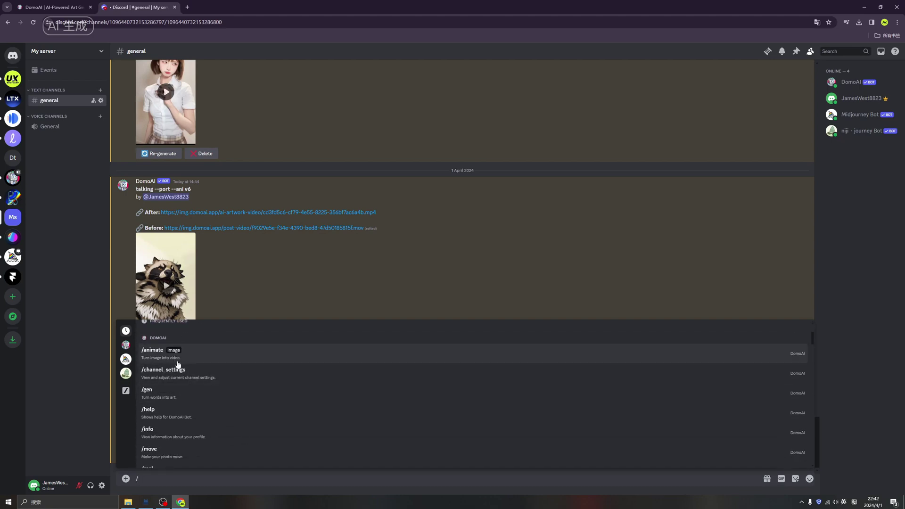
{"action": "scroll", "coordinate": [203, 403], "scroll_direction": "down", "scroll_amount": 3}
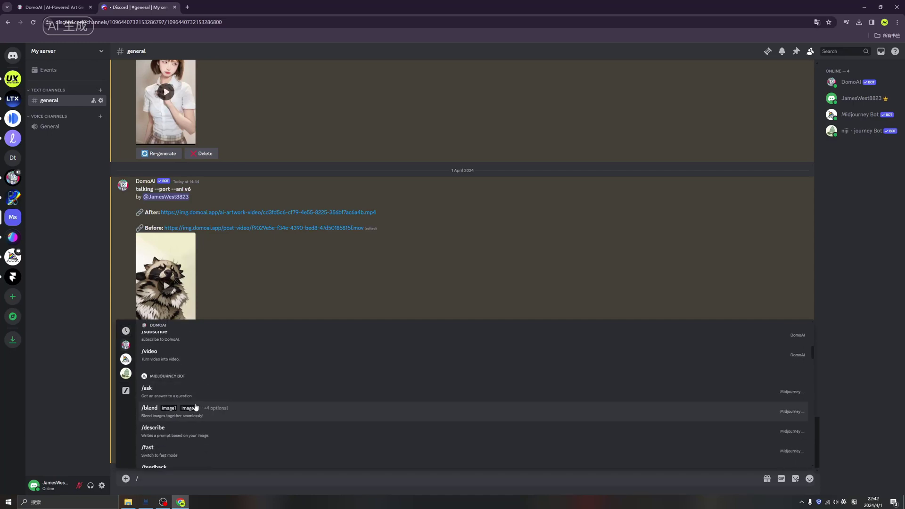
{"action": "left_click", "coordinate": [186, 392]}
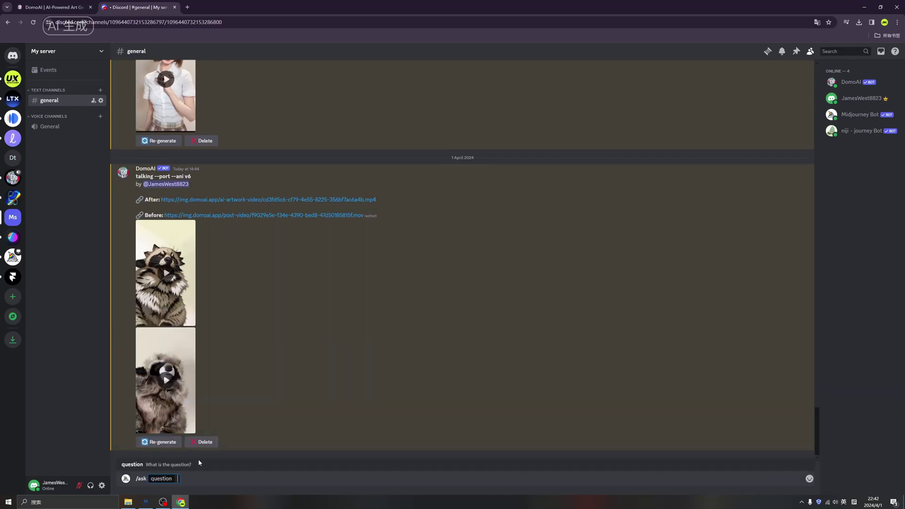
{"action": "key", "text": "Return"}
{"action": "key", "text": "BackSpace"}
{"action": "key", "text": "BackSpace"}
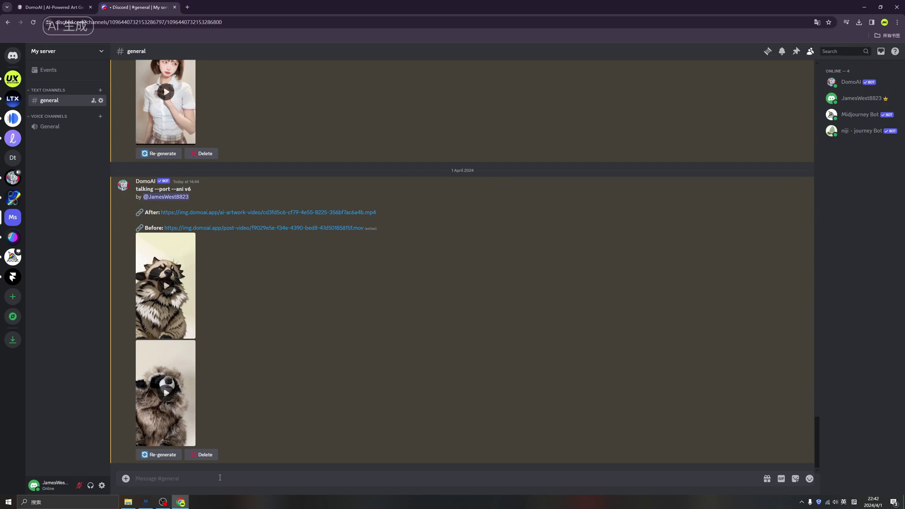
- Run DomoAI's /subscribe command in the general channel and read through the Pro Plan's features
{"action": "type", "text": "/"}
{"action": "scroll", "coordinate": [244, 404], "scroll_direction": "down", "scroll_amount": 3}
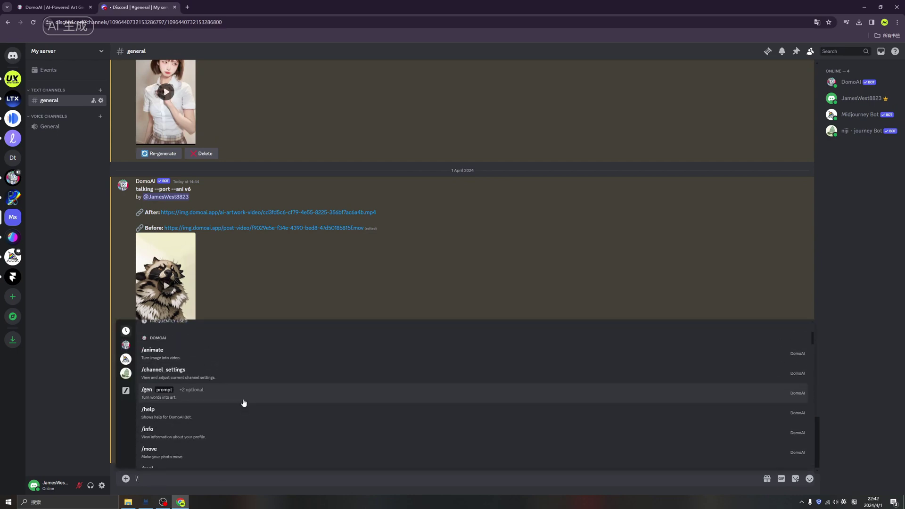
{"action": "scroll", "coordinate": [206, 399], "scroll_direction": "down", "scroll_amount": 1}
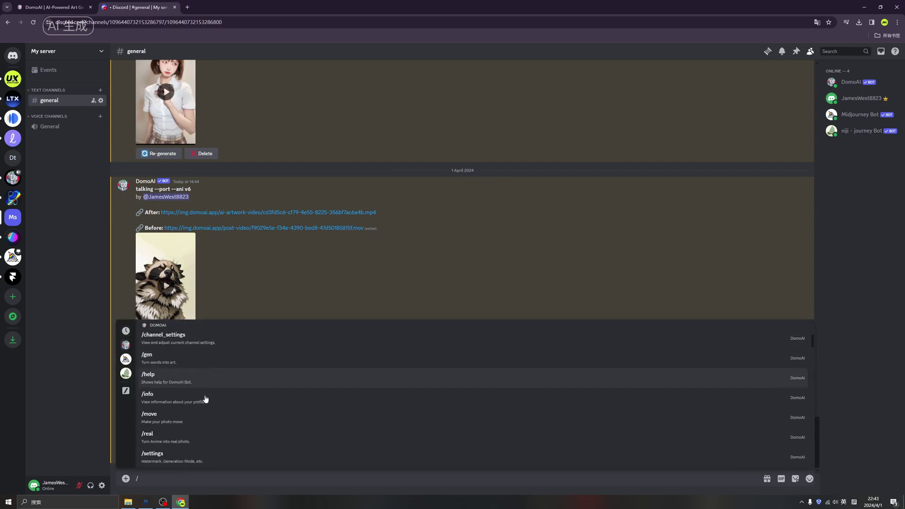
{"action": "scroll", "coordinate": [210, 410], "scroll_direction": "down", "scroll_amount": 2}
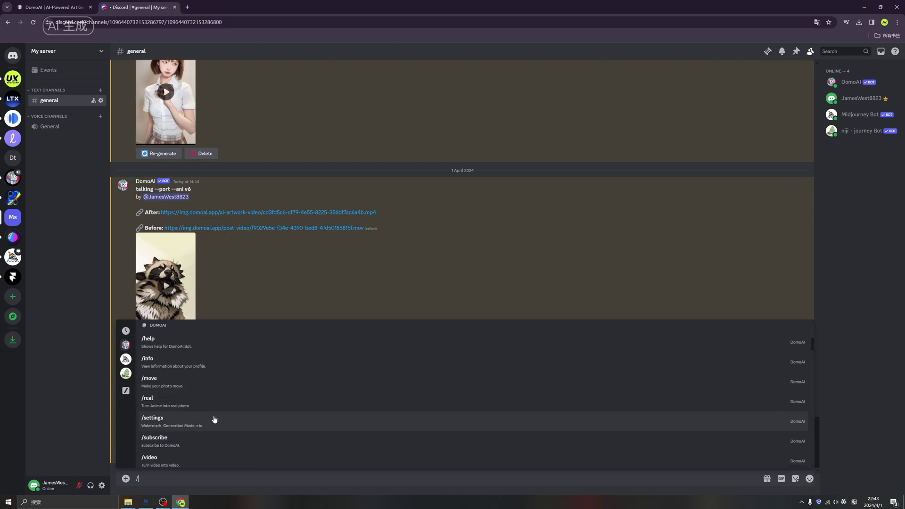
{"action": "scroll", "coordinate": [214, 419], "scroll_direction": "down", "scroll_amount": 2}
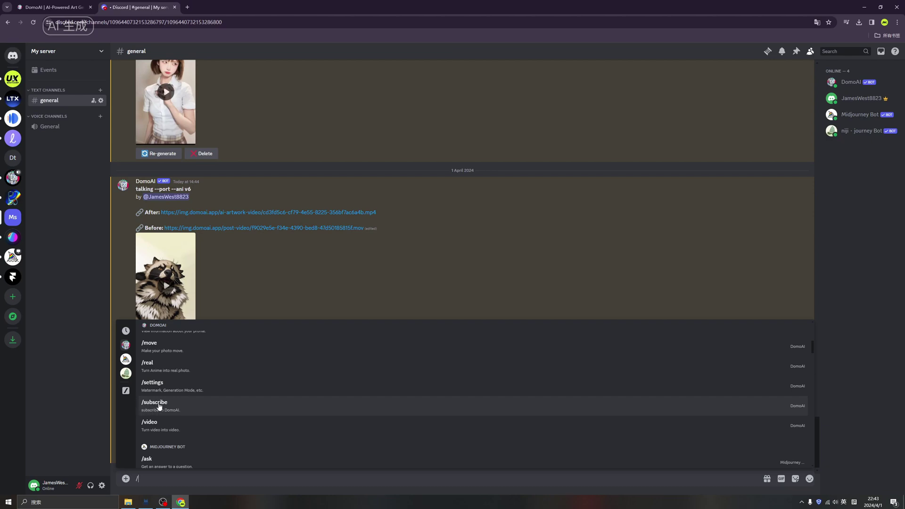
{"action": "left_click", "coordinate": [179, 407]}
{"action": "key", "text": "Return"}
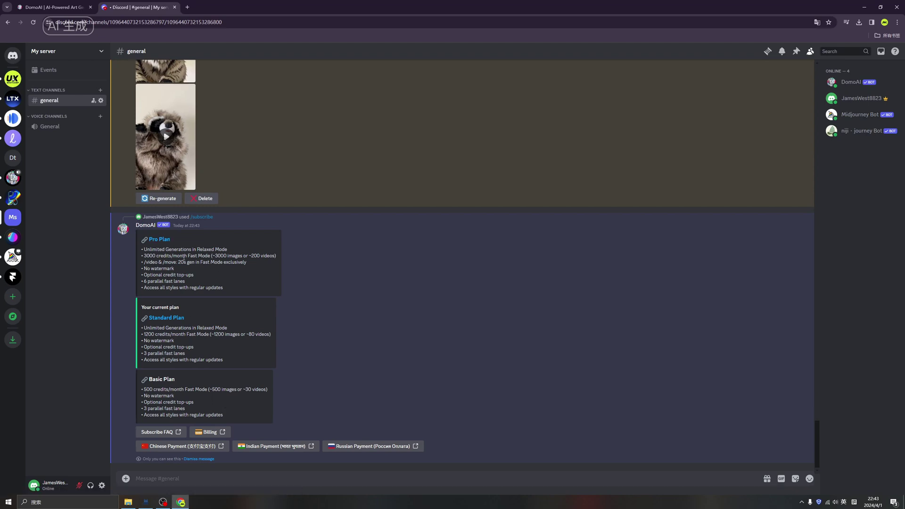
{"action": "left_click_drag", "start_coordinate": [153, 258], "coordinate": [198, 285]}
{"action": "left_click", "coordinate": [145, 272]}
- Generate images with DomoAI's /gen command using the prompt "A cyberpunk girl in a modern city"
{"action": "left_click", "coordinate": [215, 475]}
{"action": "type", "text": "/"}
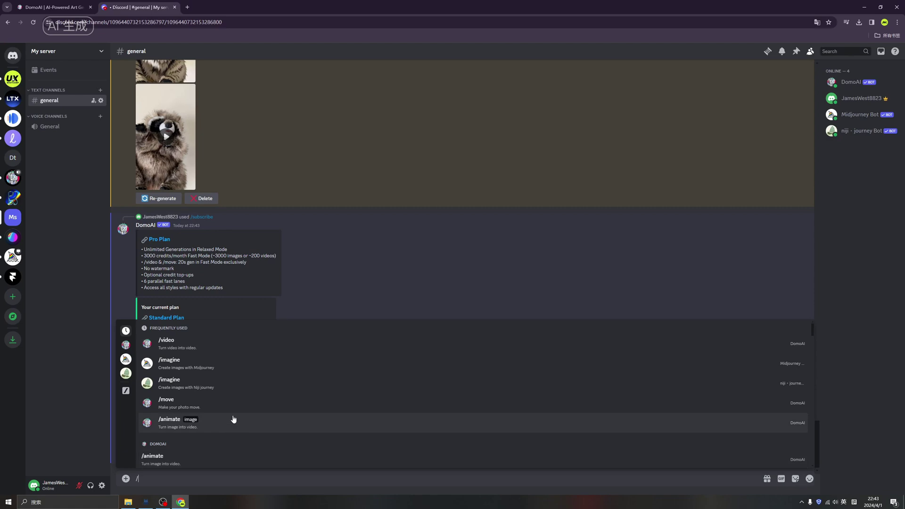
{"action": "scroll", "coordinate": [235, 420], "scroll_direction": "down", "scroll_amount": 1}
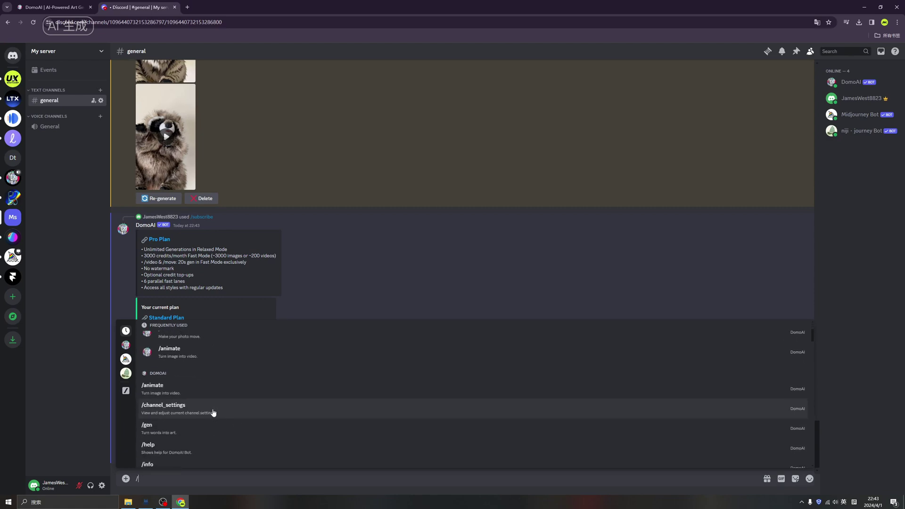
{"action": "scroll", "coordinate": [213, 415], "scroll_direction": "down", "scroll_amount": 1}
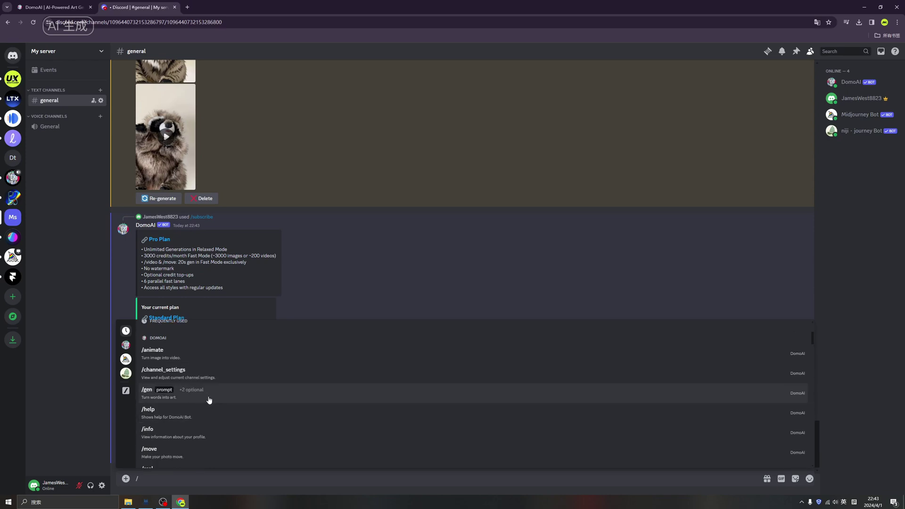
{"action": "left_click", "coordinate": [209, 401]}
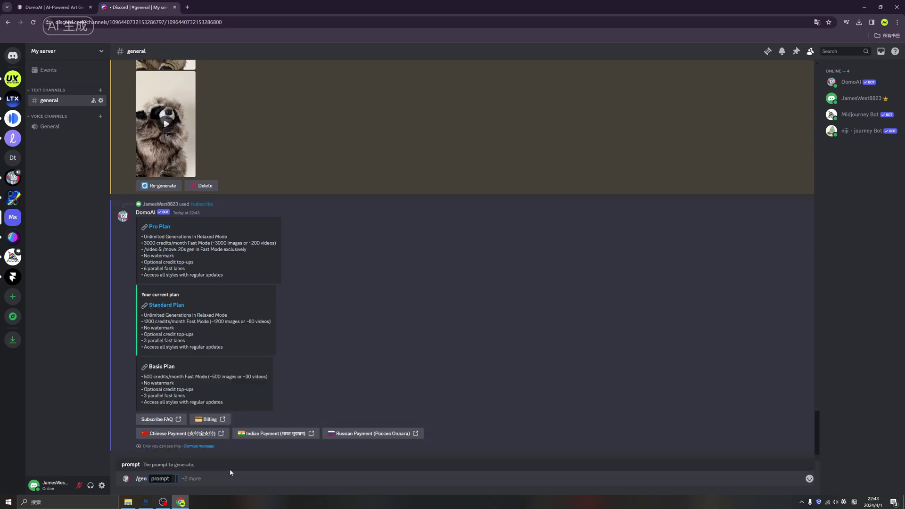
{"action": "type", "text": "A cyberpunk girl in a mode"}
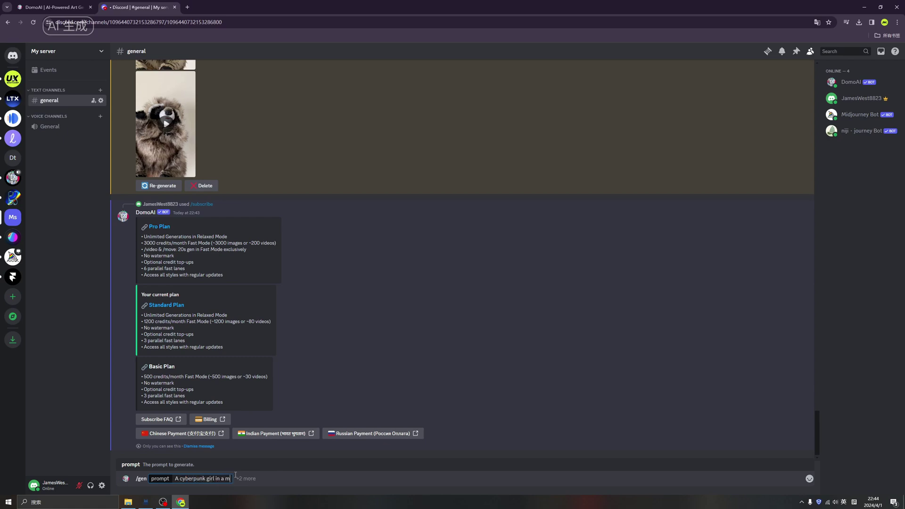
{"action": "type", "text": "rn city"}
{"action": "key", "text": "Return"}
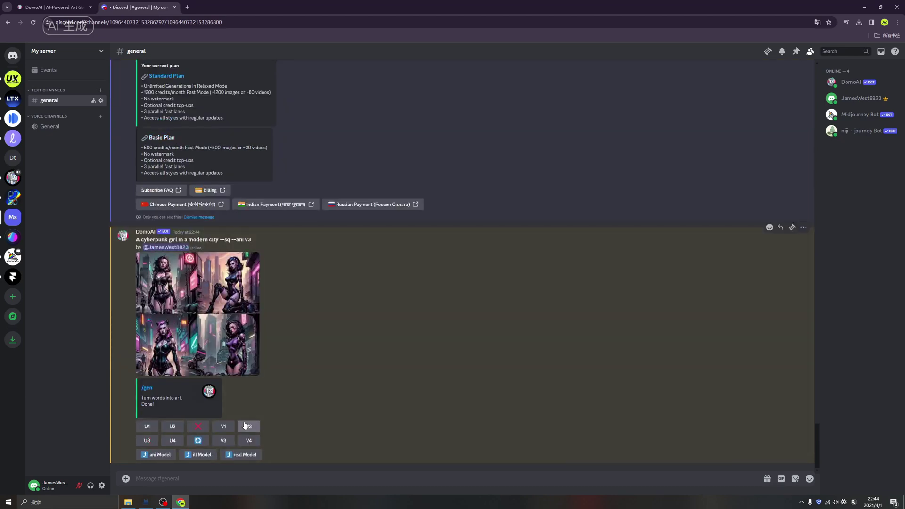
- View the generated cyberpunk image grid enlarged, close it and upscale the first image
{"action": "left_click", "coordinate": [184, 281]}
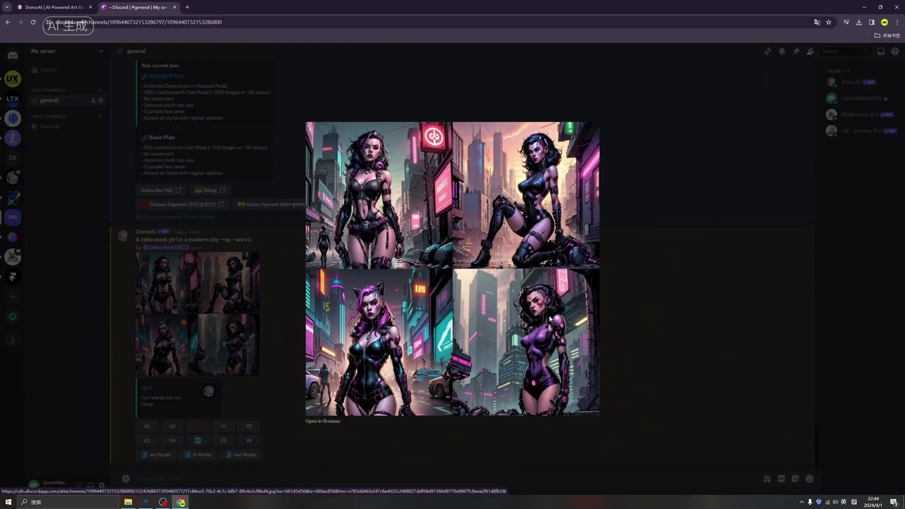
{"action": "left_click", "coordinate": [616, 268]}
{"action": "left_click", "coordinate": [147, 427]}
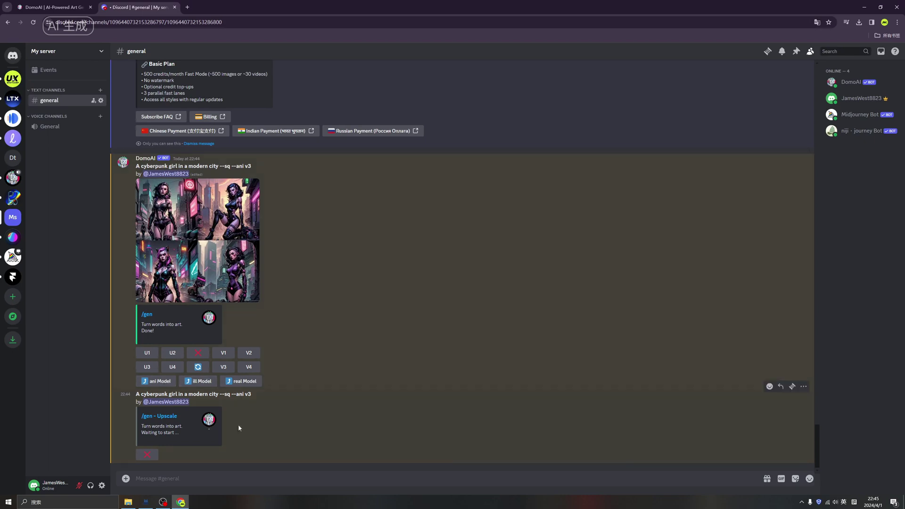
- Prepare DomoAI's /animate command with the desktop image enhanced-image (6) attached
{"action": "left_click", "coordinate": [231, 481]}
{"action": "type", "text": "/"}
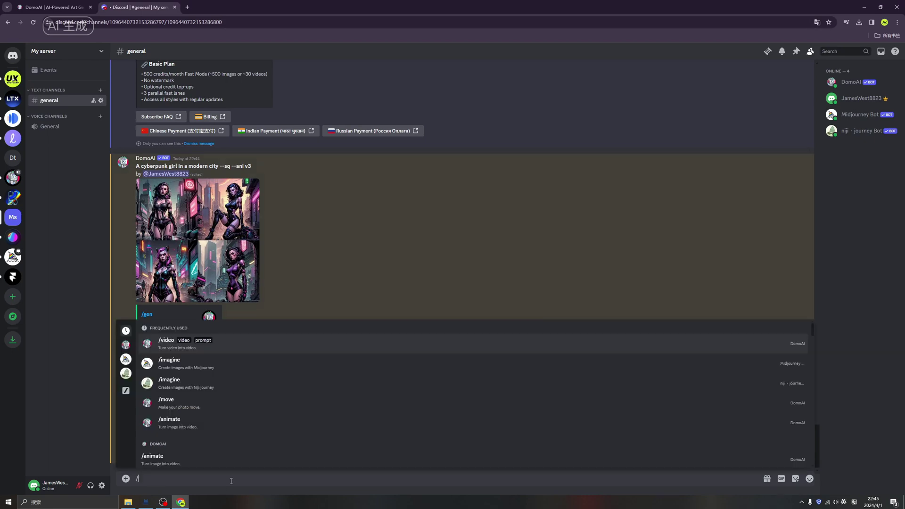
{"action": "scroll", "coordinate": [222, 449], "scroll_direction": "down", "scroll_amount": 3}
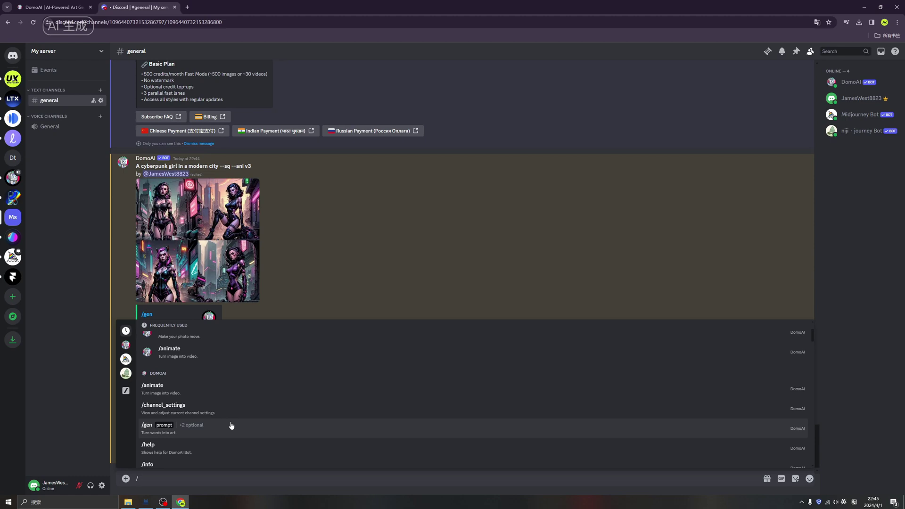
{"action": "left_click", "coordinate": [214, 395]}
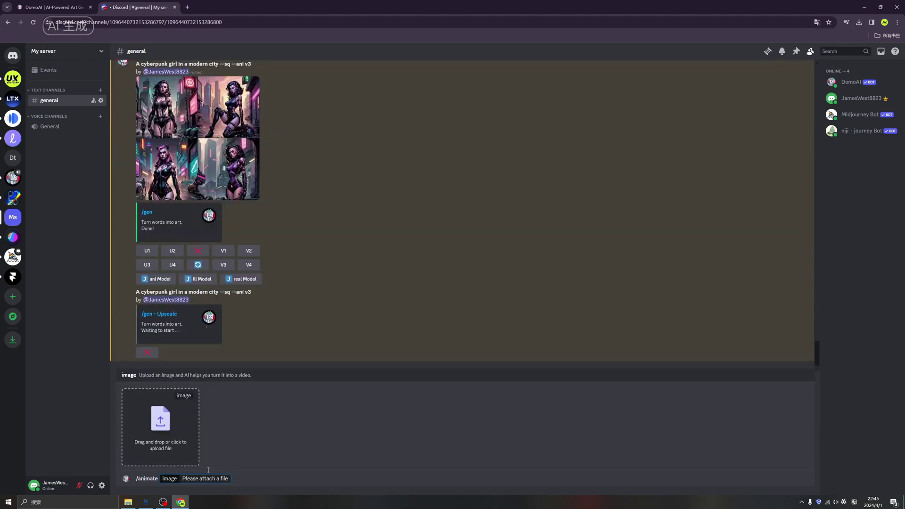
{"action": "left_click", "coordinate": [172, 426]}
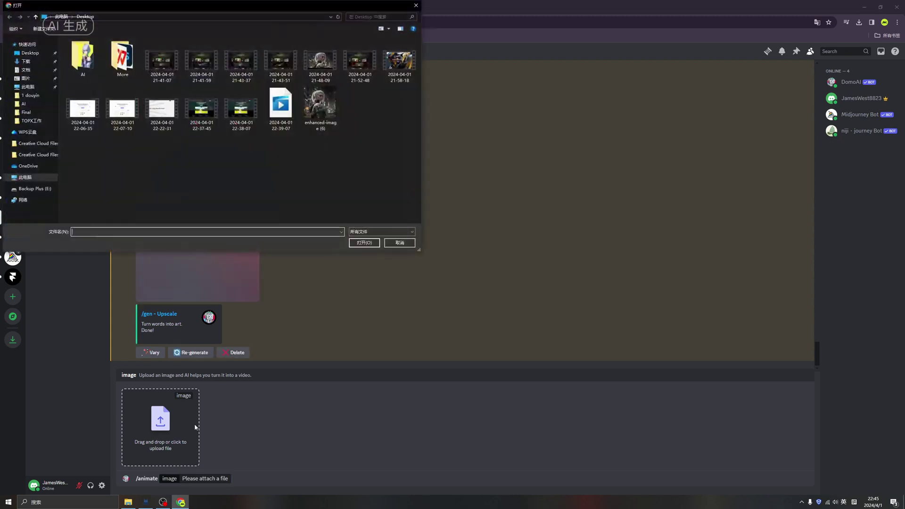
{"action": "double_click", "coordinate": [321, 107]}
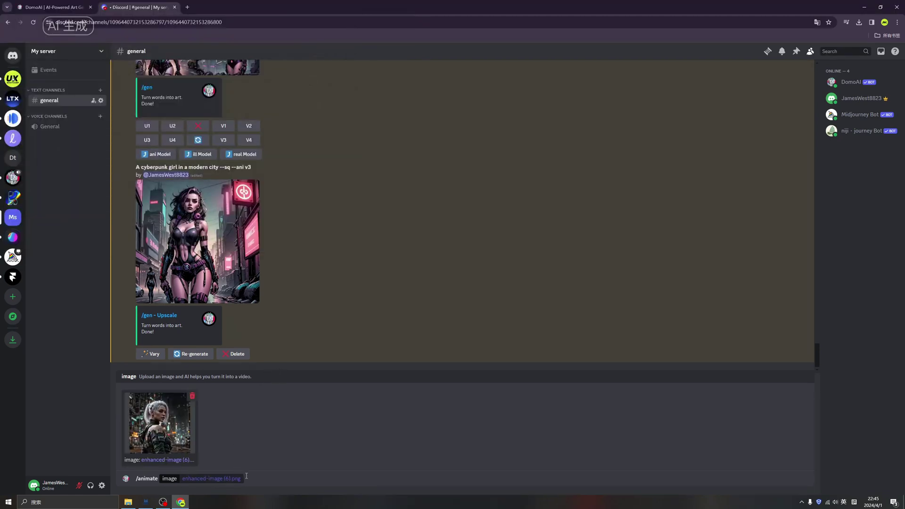
- Submit the animate command, choose the Gen 3s duration and start the video generation
{"action": "left_click", "coordinate": [255, 478]}
{"action": "key", "text": "Return"}
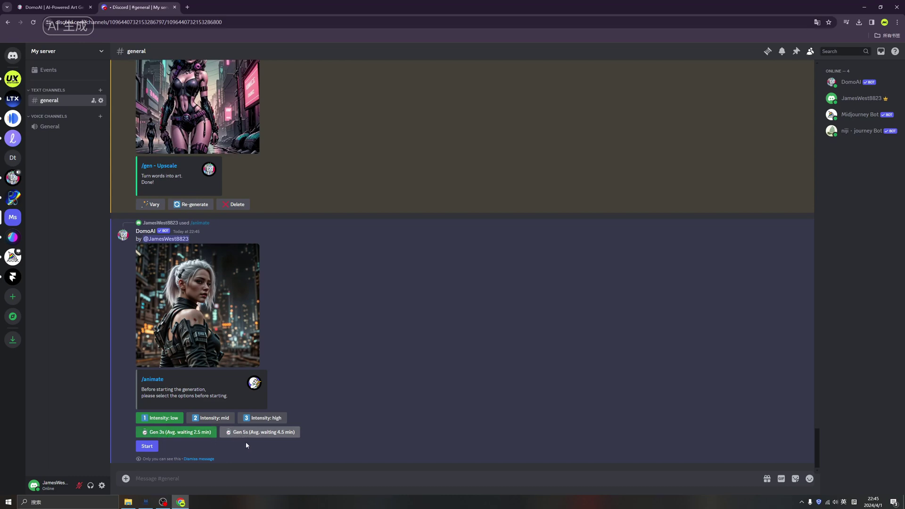
{"action": "left_click", "coordinate": [189, 432]}
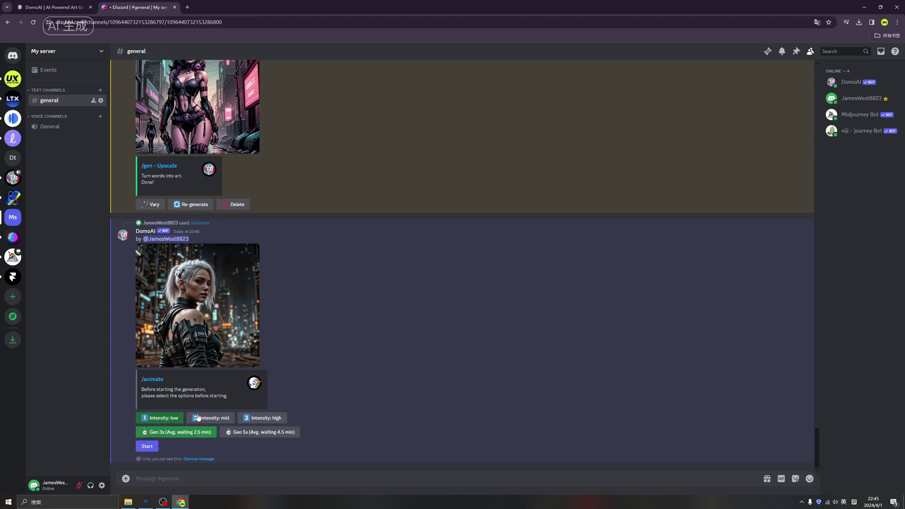
{"action": "left_click", "coordinate": [150, 448]}
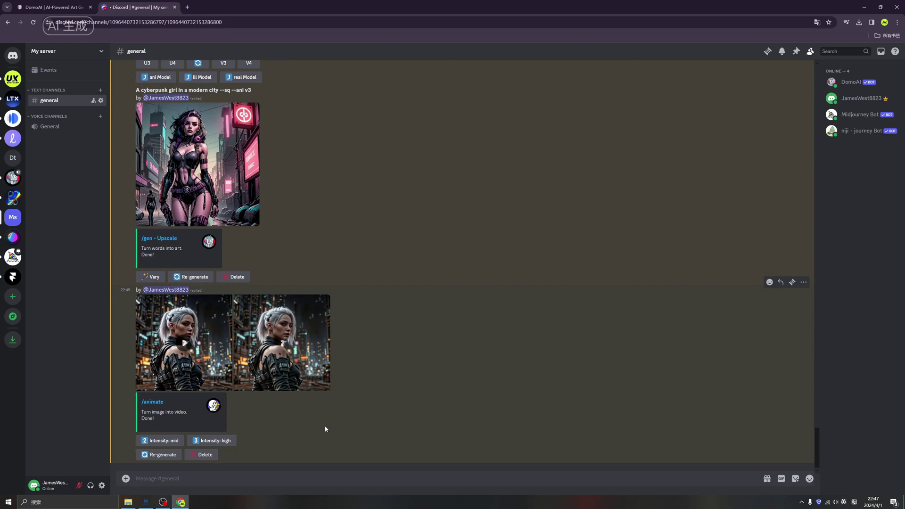
- Play the generated cyberpunk animation enlarged and close the viewer
{"action": "left_click", "coordinate": [216, 354]}
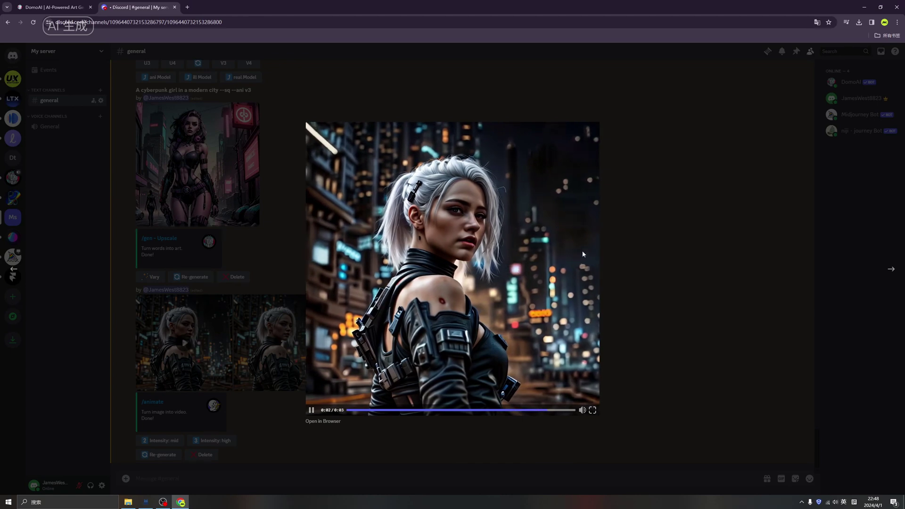
{"action": "left_click", "coordinate": [642, 291]}
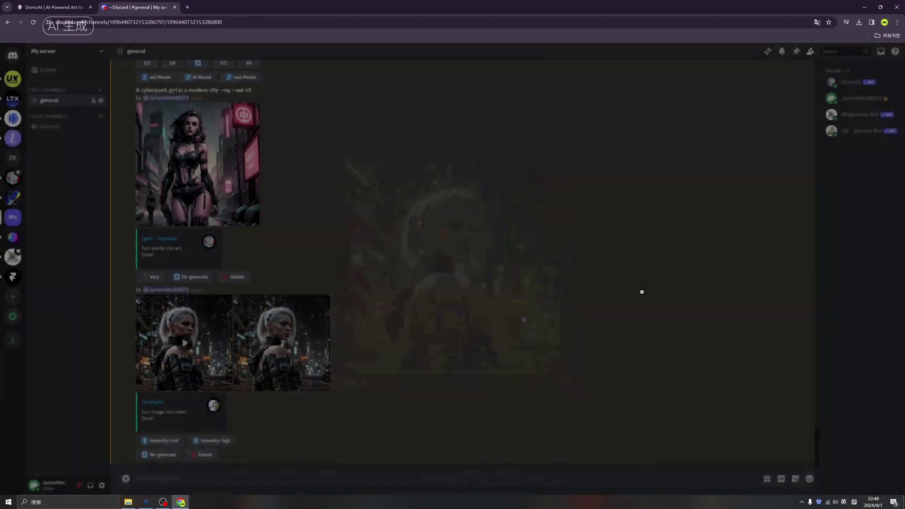
- Submit DomoAI's /video command with the video 0006-03-14 171538.mov attached and the prompt "Cute girl"
{"action": "type", "text": "/"}
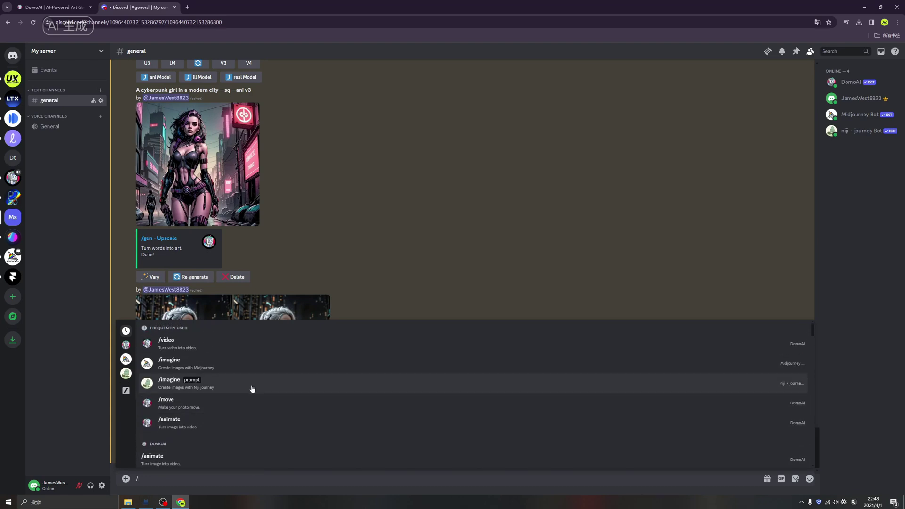
{"action": "scroll", "coordinate": [251, 392], "scroll_direction": "down", "scroll_amount": 5}
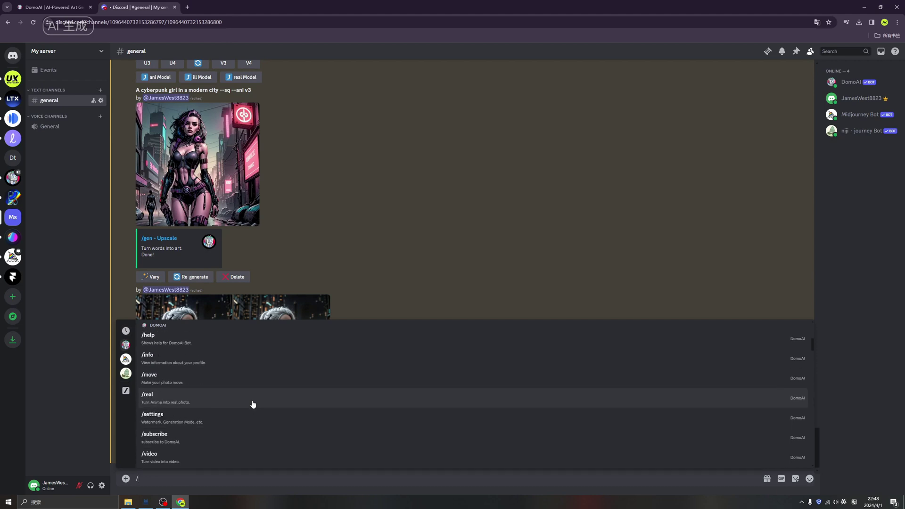
{"action": "scroll", "coordinate": [254, 403], "scroll_direction": "up", "scroll_amount": 3}
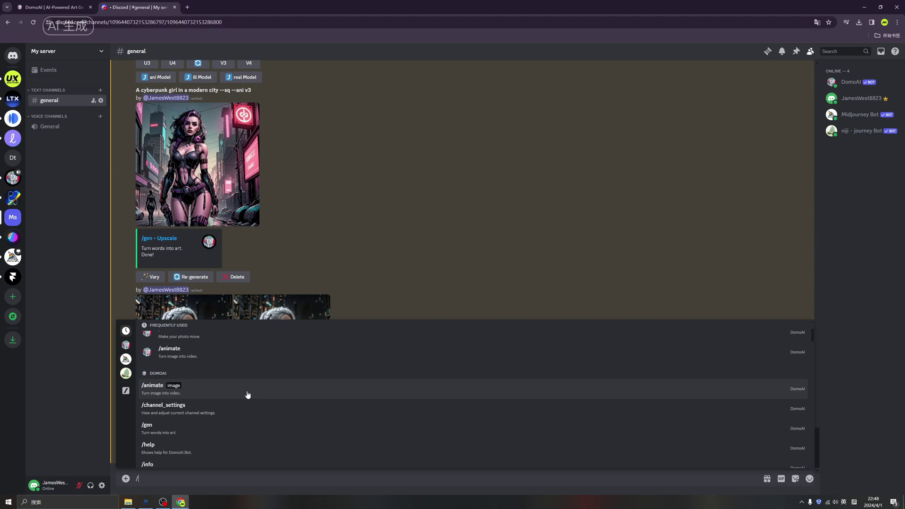
{"action": "scroll", "coordinate": [242, 408], "scroll_direction": "down", "scroll_amount": 3}
{"action": "scroll", "coordinate": [243, 408], "scroll_direction": "down", "scroll_amount": 2}
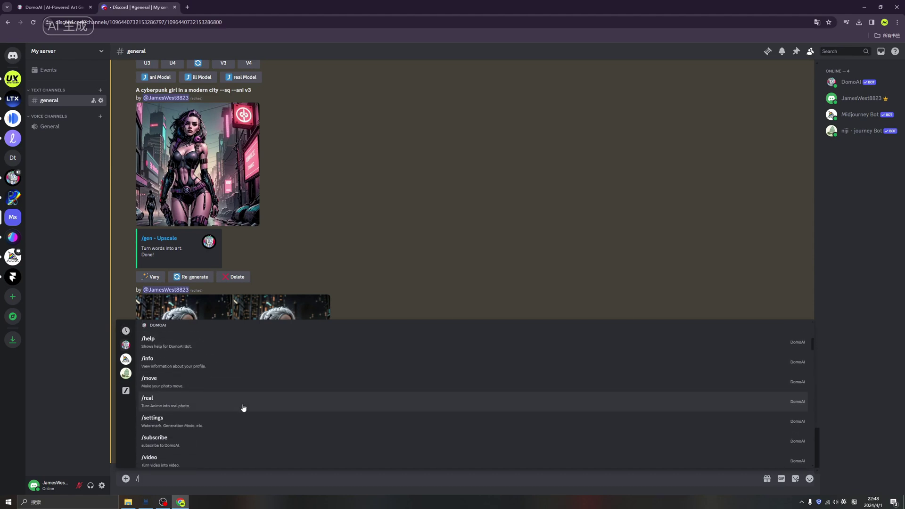
{"action": "scroll", "coordinate": [243, 408], "scroll_direction": "down", "scroll_amount": 3}
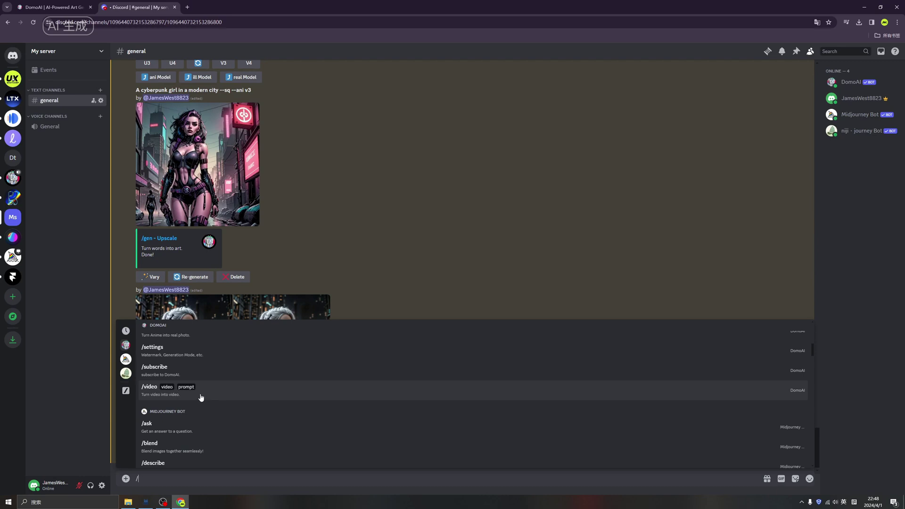
{"action": "left_click", "coordinate": [200, 398]}
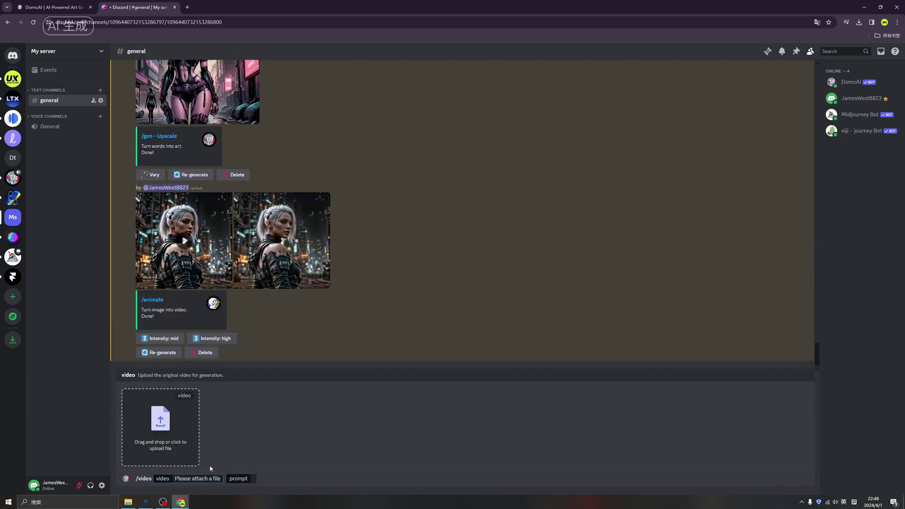
{"action": "left_click", "coordinate": [176, 425]}
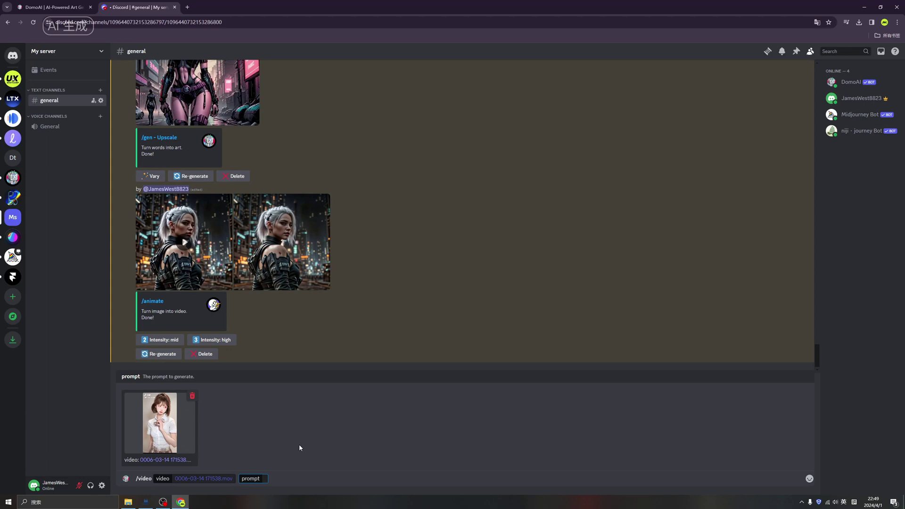
{"action": "type", "text": "Cute girl"}
{"action": "key", "text": "Return"}
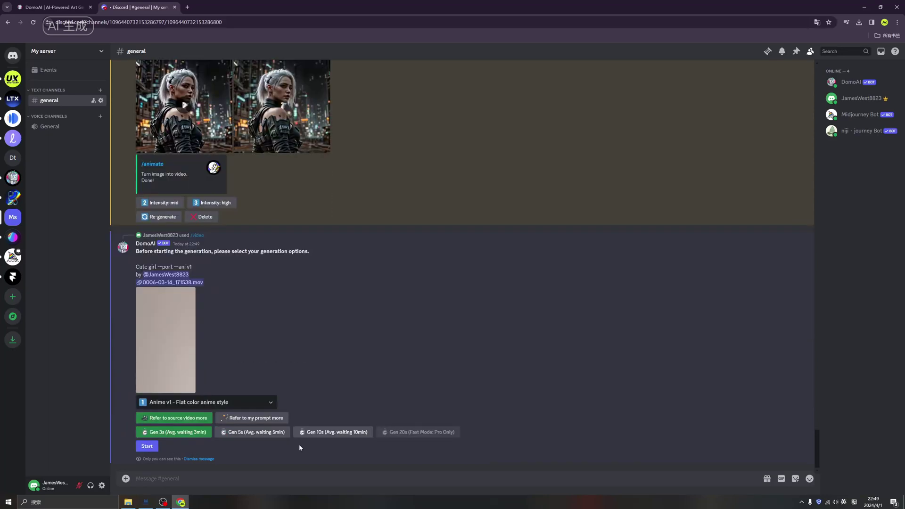
- Choose the style "Anime v6 - Detail anime style 2.0" for the video conversion
{"action": "left_click", "coordinate": [253, 402]}
{"action": "scroll", "coordinate": [242, 446], "scroll_direction": "down", "scroll_amount": 2}
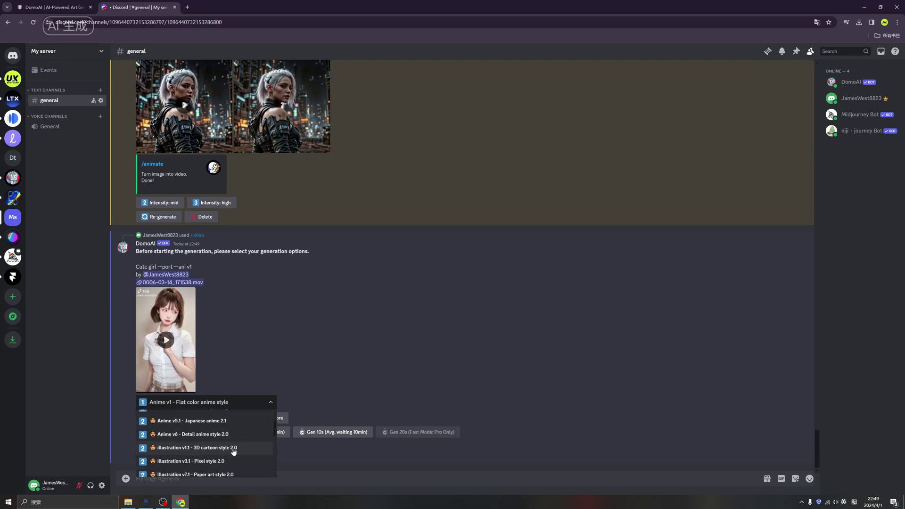
{"action": "scroll", "coordinate": [242, 461], "scroll_direction": "up", "scroll_amount": 2}
{"action": "scroll", "coordinate": [236, 441], "scroll_direction": "down", "scroll_amount": 2}
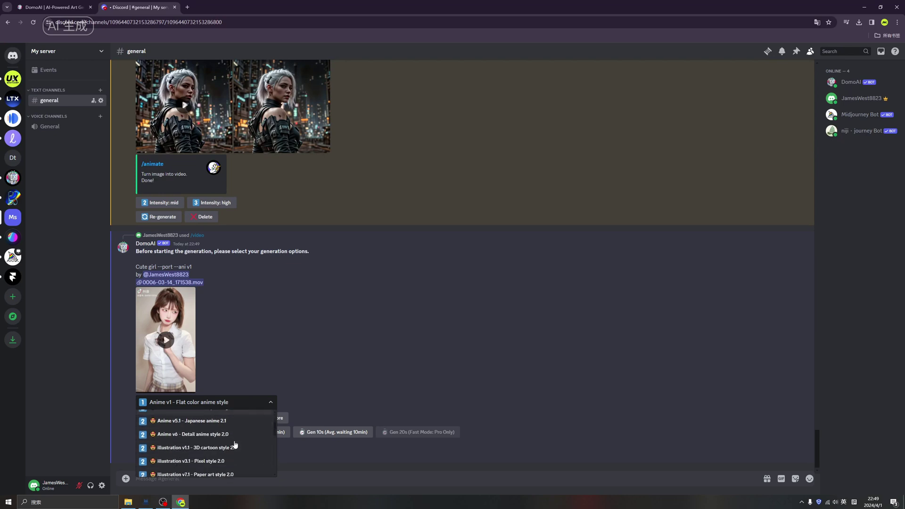
{"action": "scroll", "coordinate": [236, 442], "scroll_direction": "down", "scroll_amount": 2}
{"action": "scroll", "coordinate": [236, 442], "scroll_direction": "up", "scroll_amount": 4}
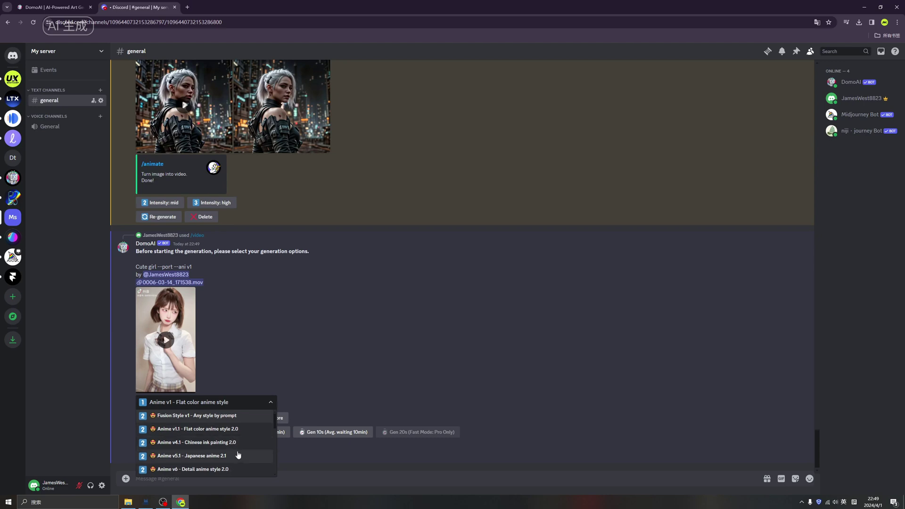
{"action": "scroll", "coordinate": [234, 446], "scroll_direction": "down", "scroll_amount": 2}
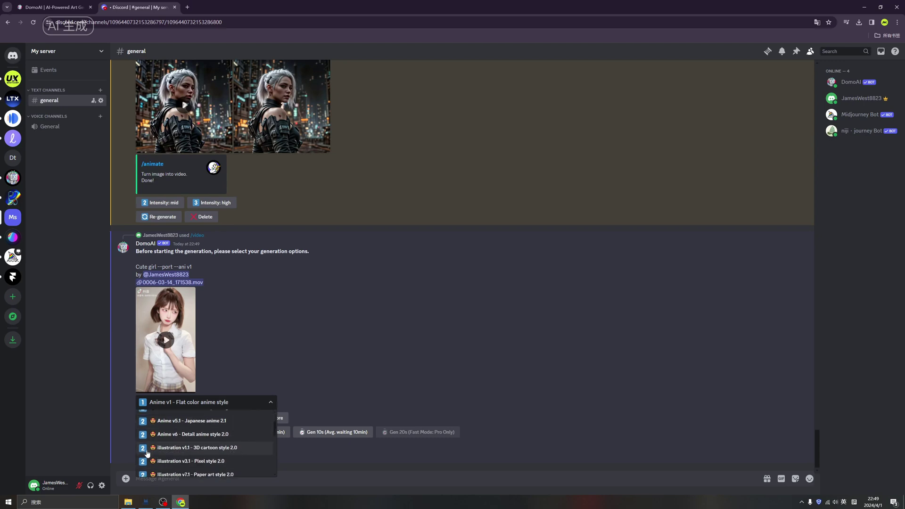
{"action": "left_click", "coordinate": [212, 434]}
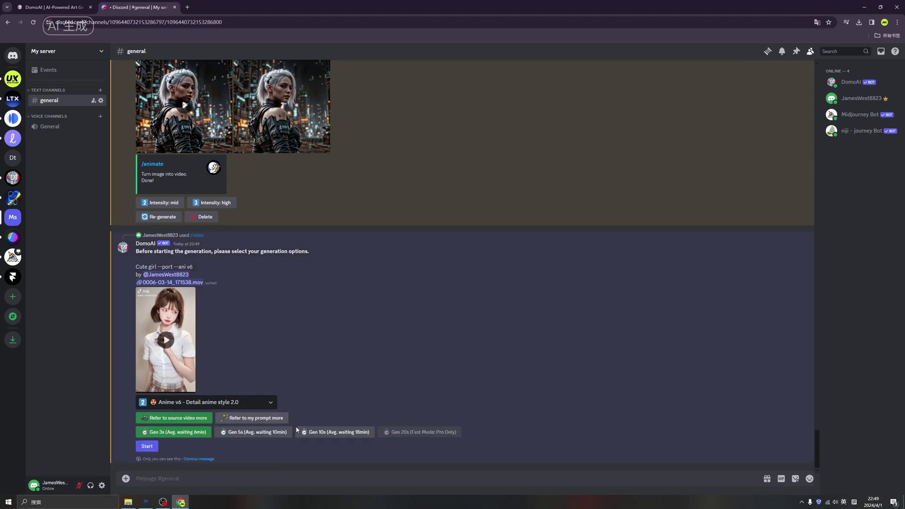
- Select the Gen 5s duration with "Refer to source video more" and start the video generation
{"action": "left_click", "coordinate": [253, 432]}
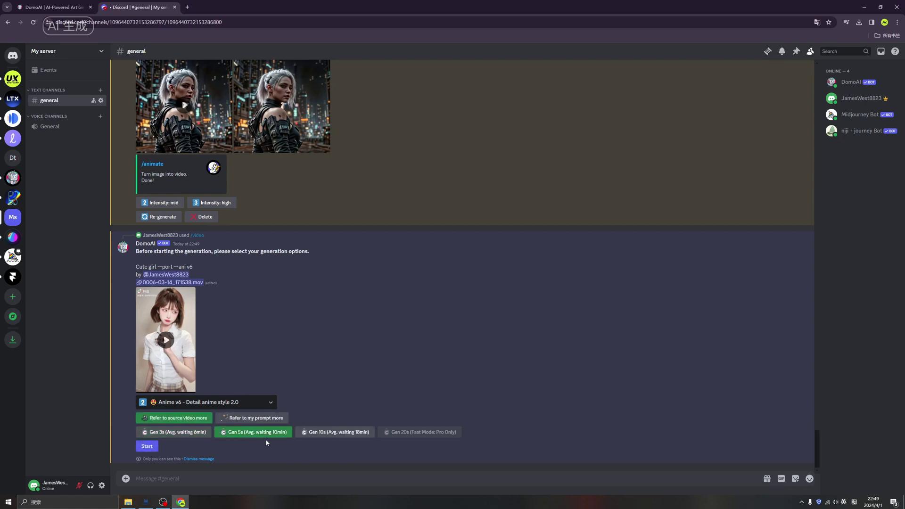
{"action": "left_click", "coordinate": [231, 420]}
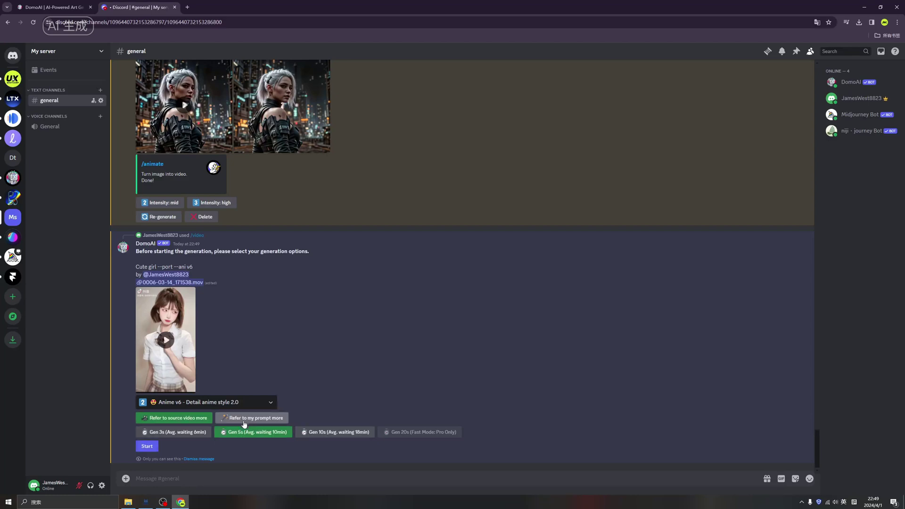
{"action": "left_click", "coordinate": [208, 419]}
{"action": "left_click", "coordinate": [153, 447]}
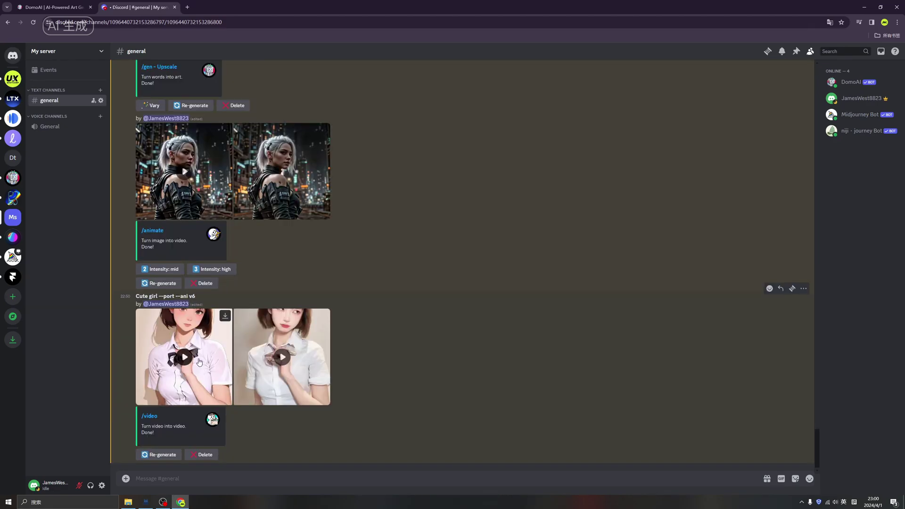
- Play the generated anime-style video enlarged, replay and pause it, and close the viewer
{"action": "left_click", "coordinate": [207, 353]}
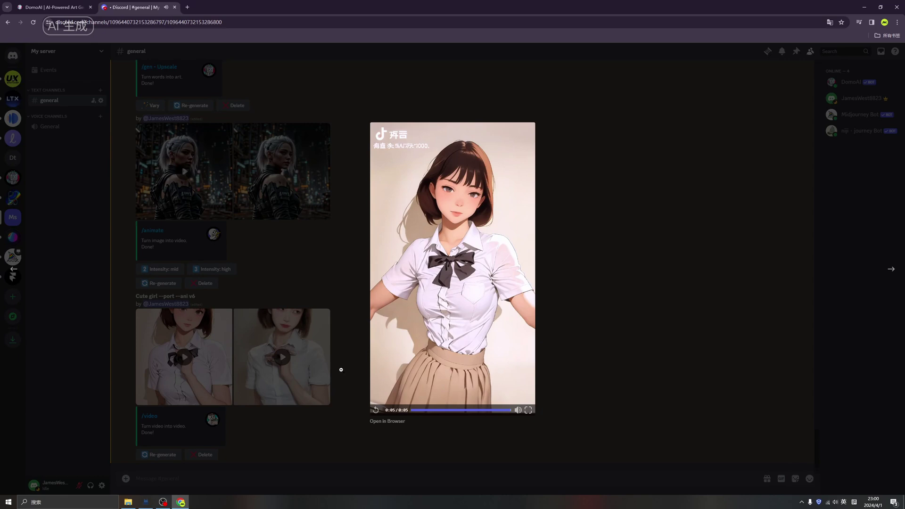
{"action": "left_click", "coordinate": [376, 411]}
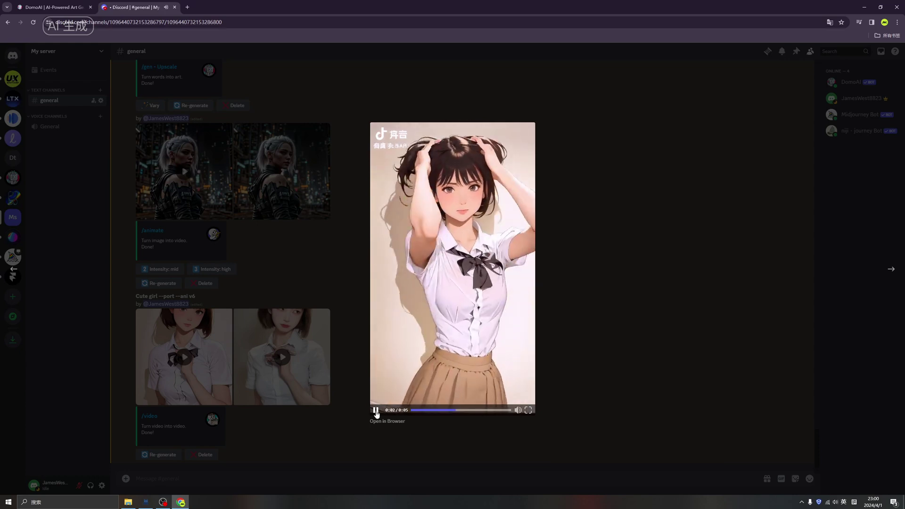
{"action": "left_click", "coordinate": [377, 412]}
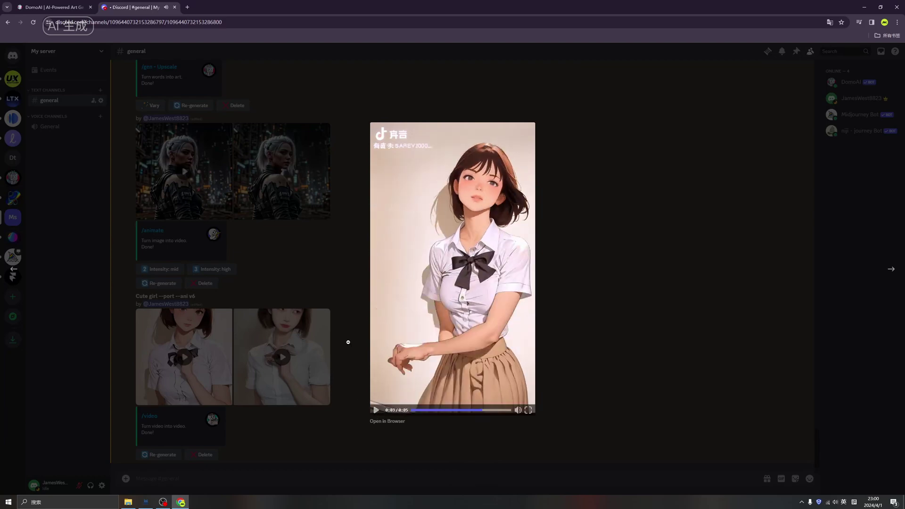
{"action": "left_click", "coordinate": [348, 342]}
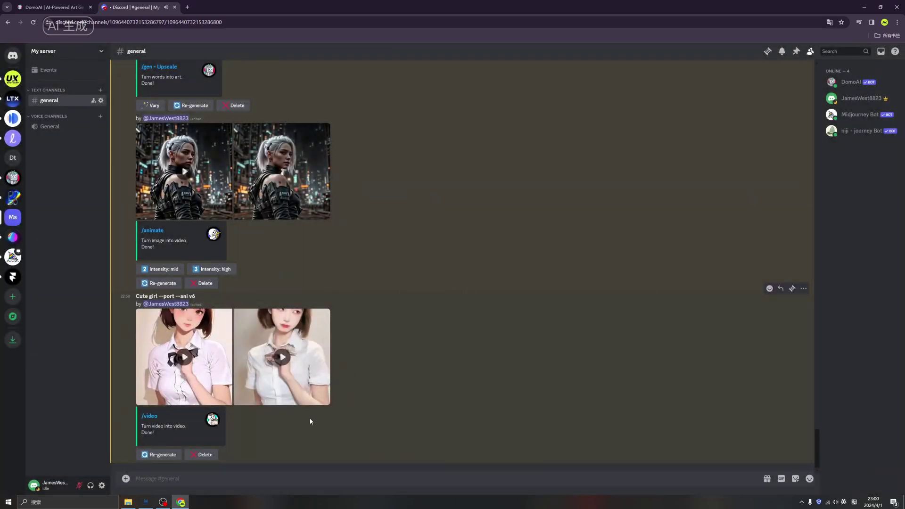
- Begin DomoAI's /move command in the general channel
{"action": "left_click", "coordinate": [273, 479]}
{"action": "type", "text": "/"}
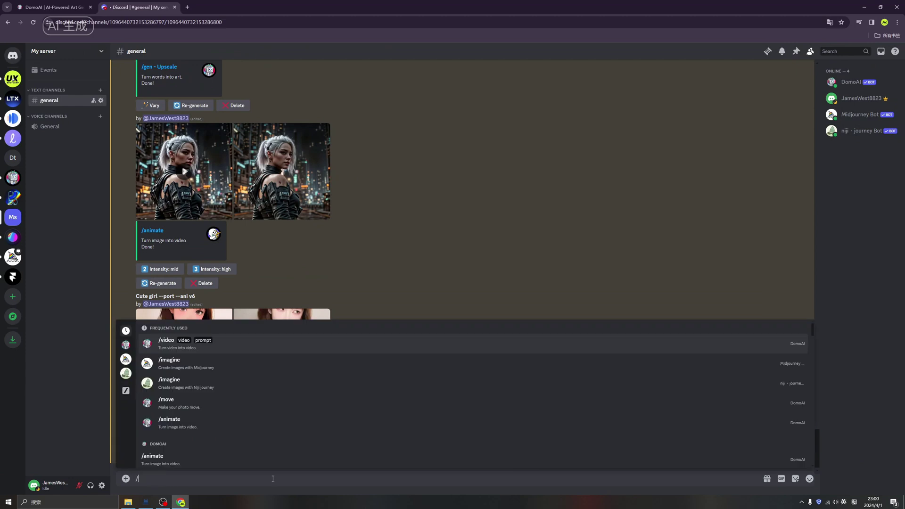
{"action": "left_click", "coordinate": [239, 409]}
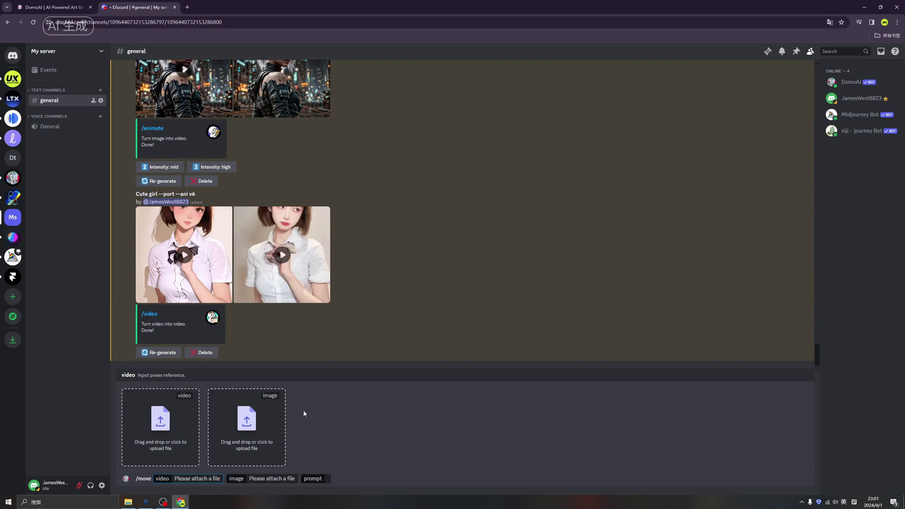
{"action": "left_click", "coordinate": [162, 502]}
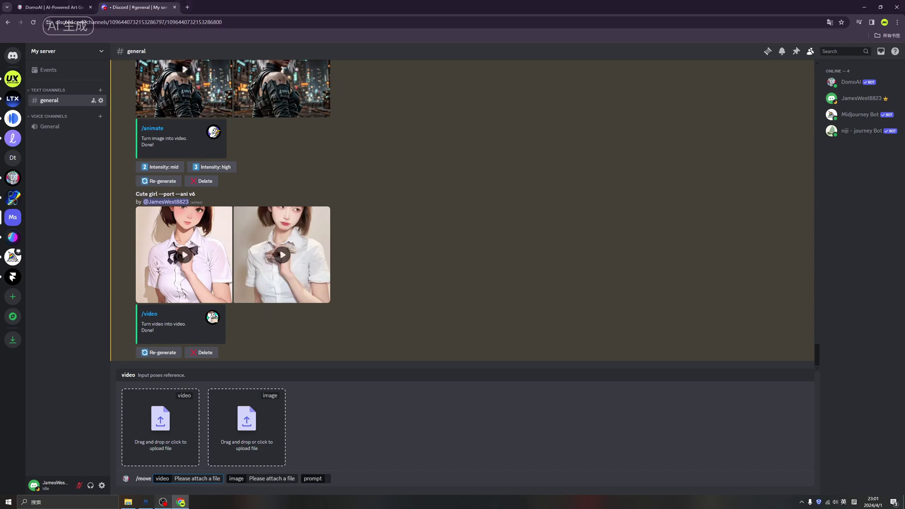